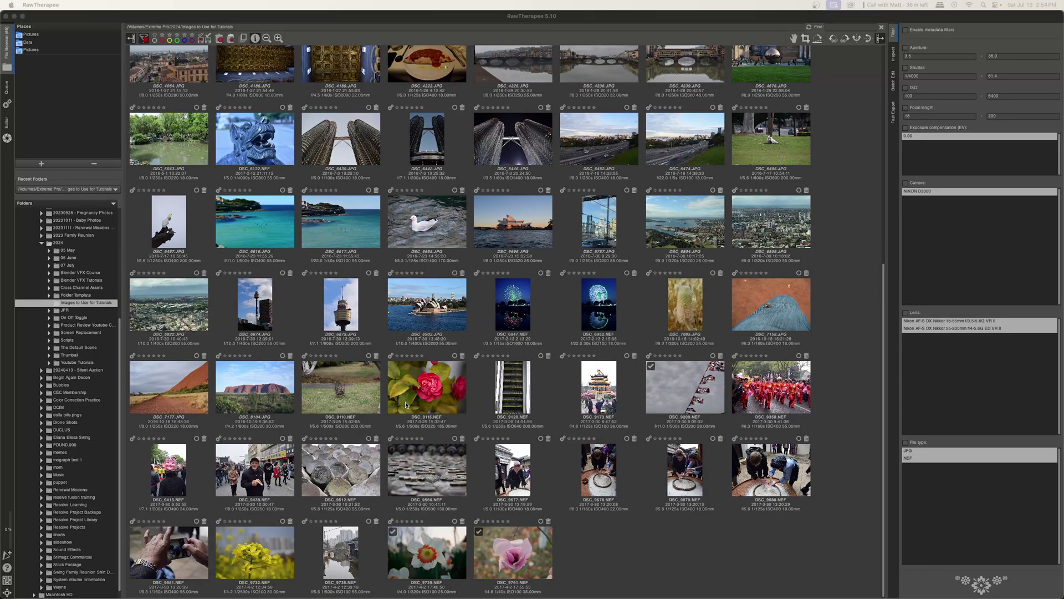
pyautogui.scroll(5, 395, 413)
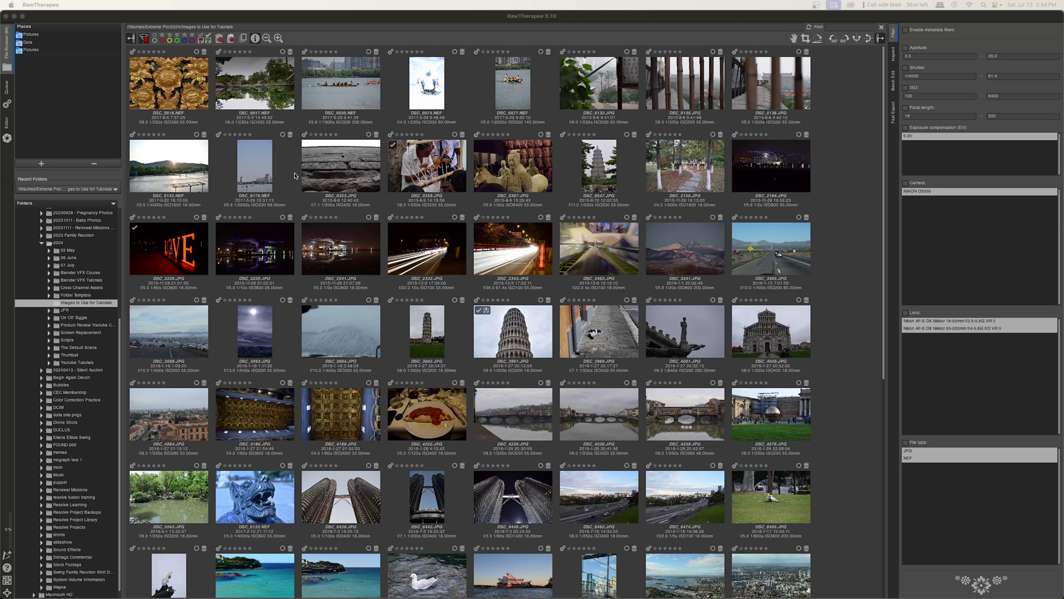
pyautogui.scroll(-5, 296, 176)
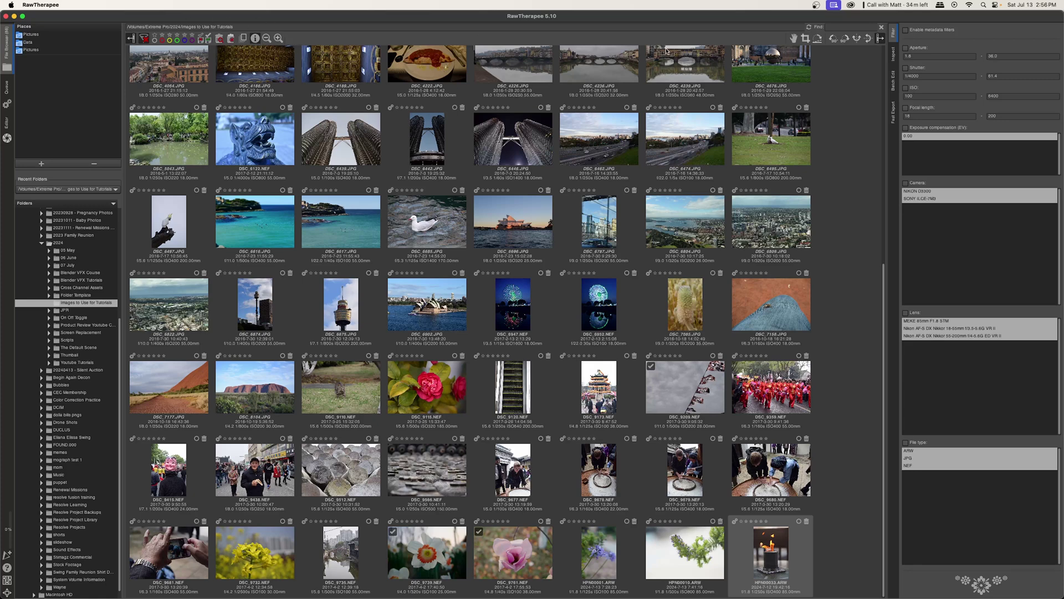
# Enable the metadata filters and filter the images by shutter speed from 1/200 to 1/2.
pyautogui.click(906, 31)
pyautogui.click(907, 68)
pyautogui.click(934, 76)
pyautogui.press('BackSpace')
pyautogui.press('BackSpace')
pyautogui.press('BackSpace')
pyautogui.press('BackSpace')
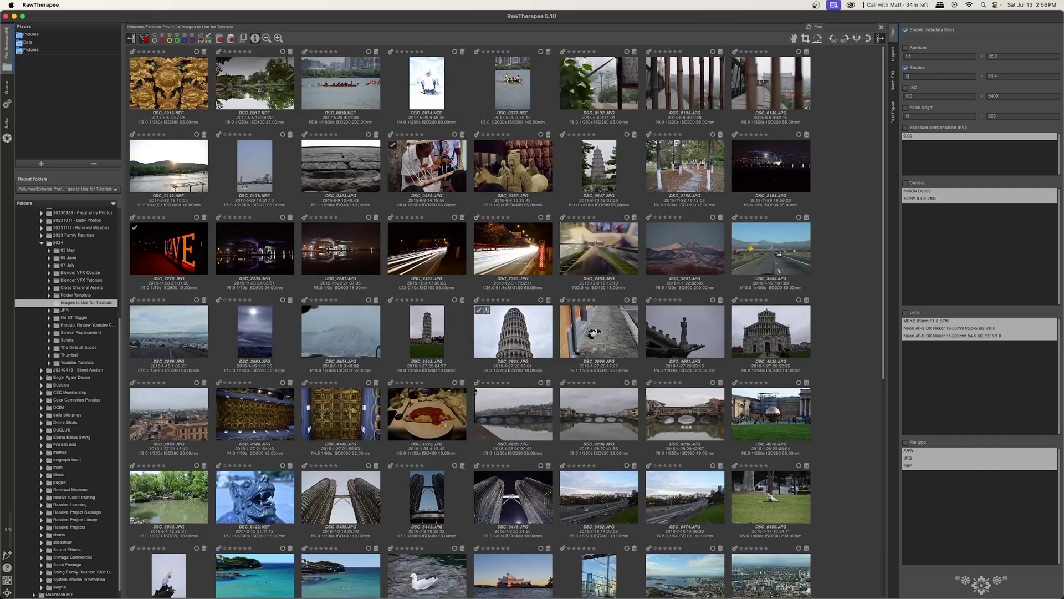
pyautogui.write('200')
pyautogui.press('Tab')
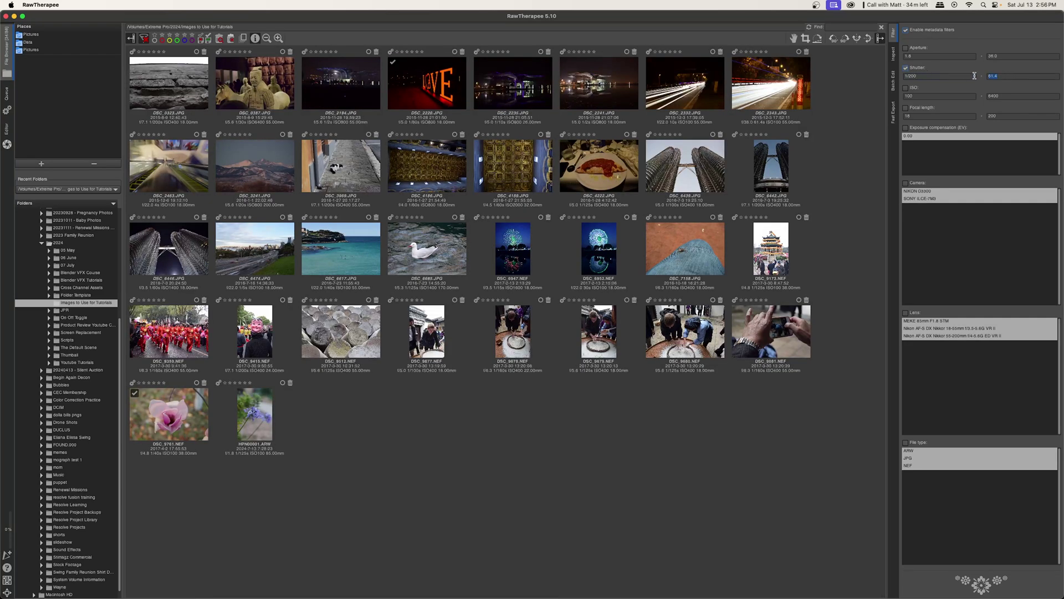
pyautogui.write('1')
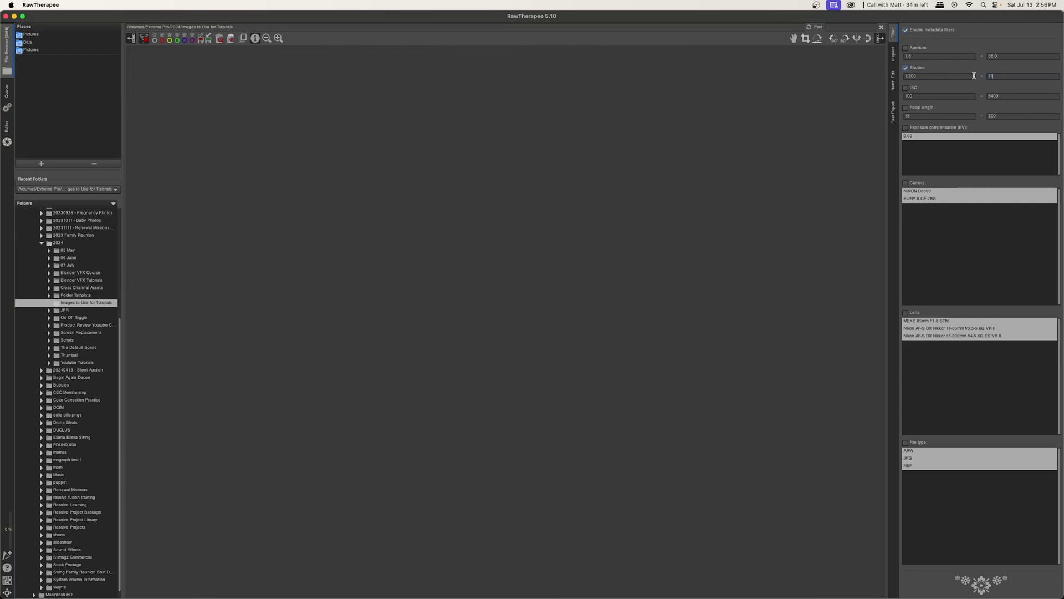
pyautogui.write('/2')
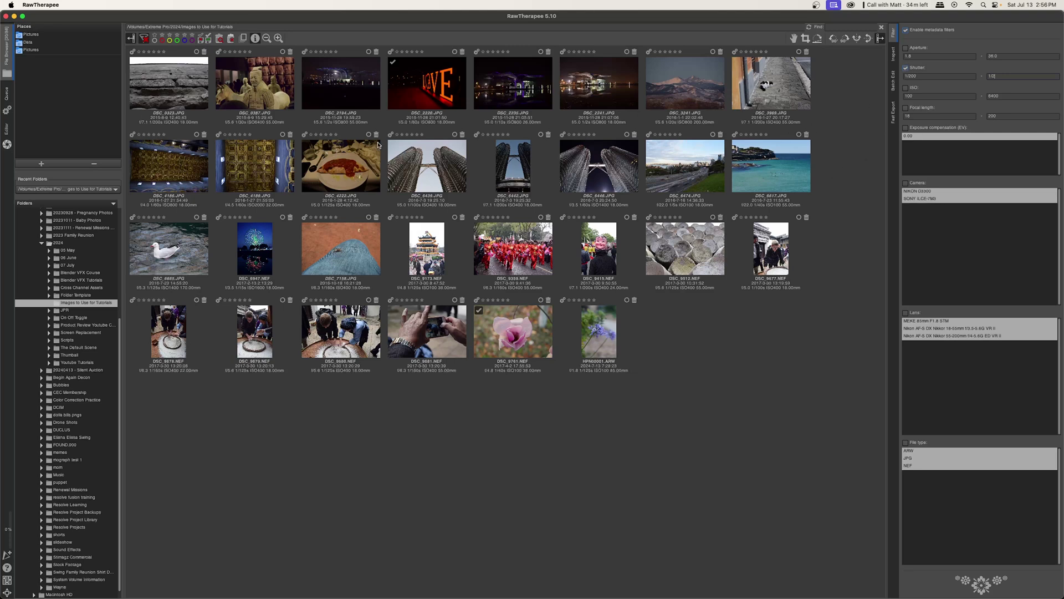
# Add an aperture filter ranging from 3.8 to 5.6.
pyautogui.click(906, 48)
pyautogui.click(929, 57)
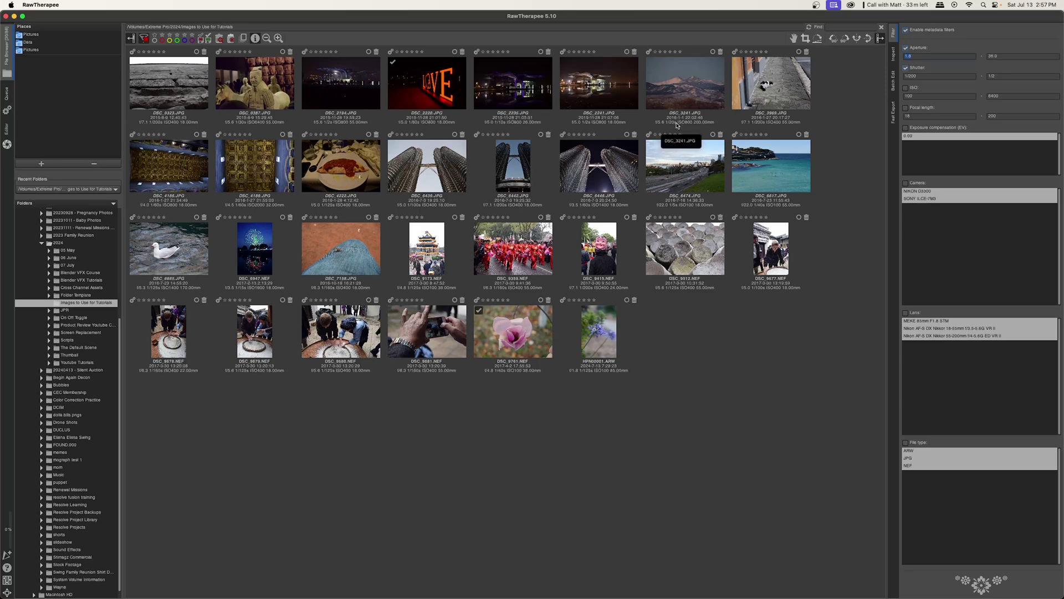
pyautogui.write('3.8')
pyautogui.press('Tab')
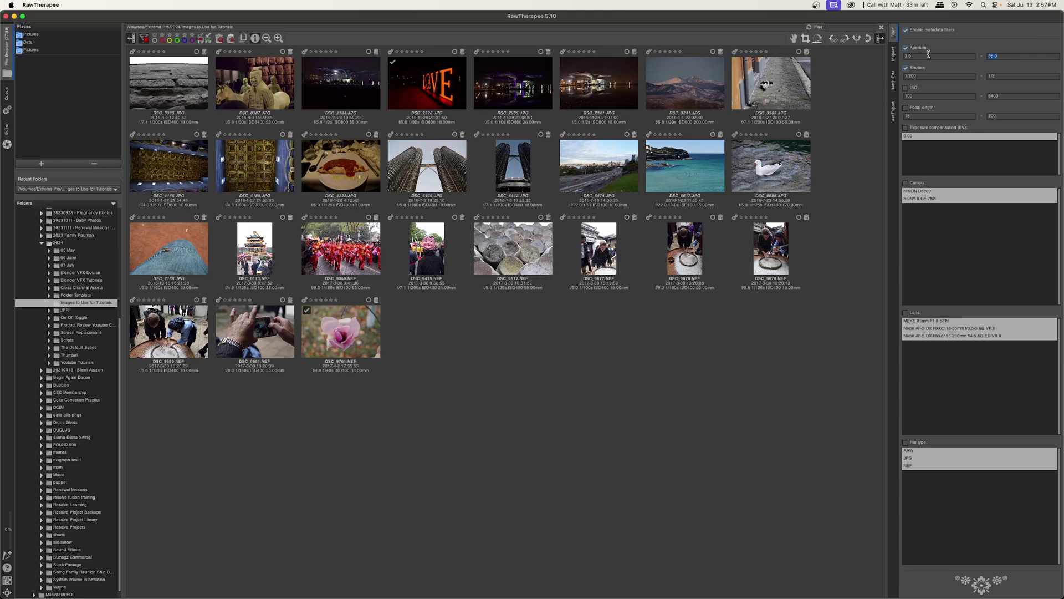
pyautogui.write('5.6')
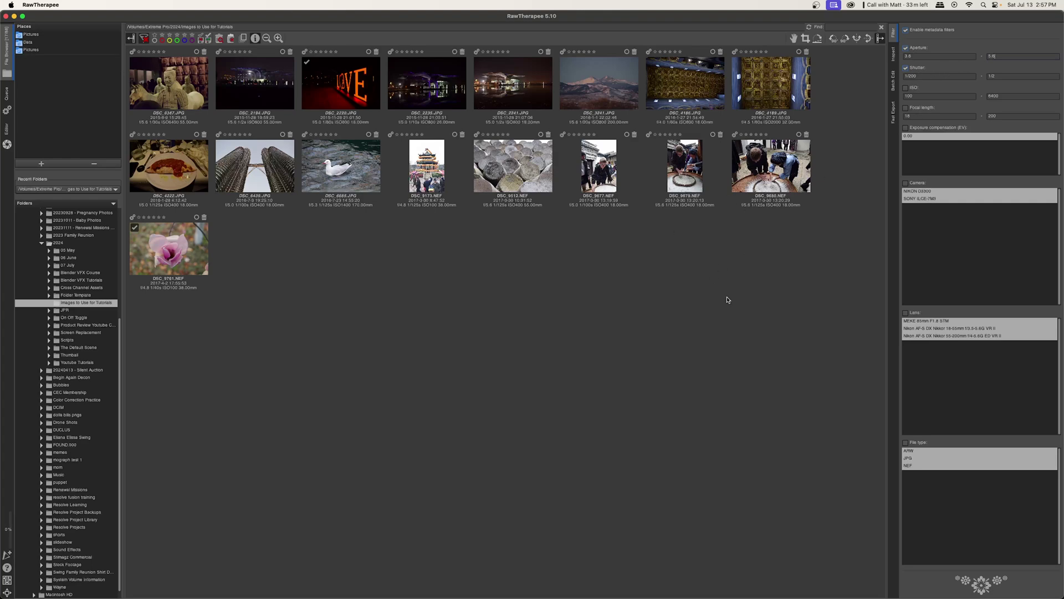
# Turn off the aperture and shutter filters, and switch the exposure compensation filter on and off again.
pyautogui.click(906, 48)
pyautogui.click(905, 68)
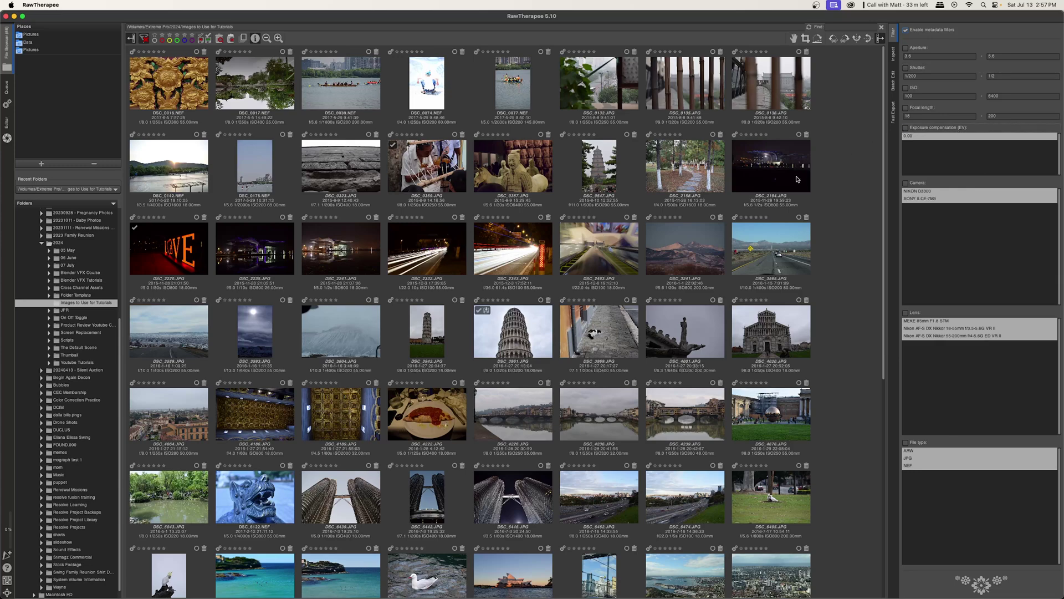
pyautogui.scroll(-5, 796, 182)
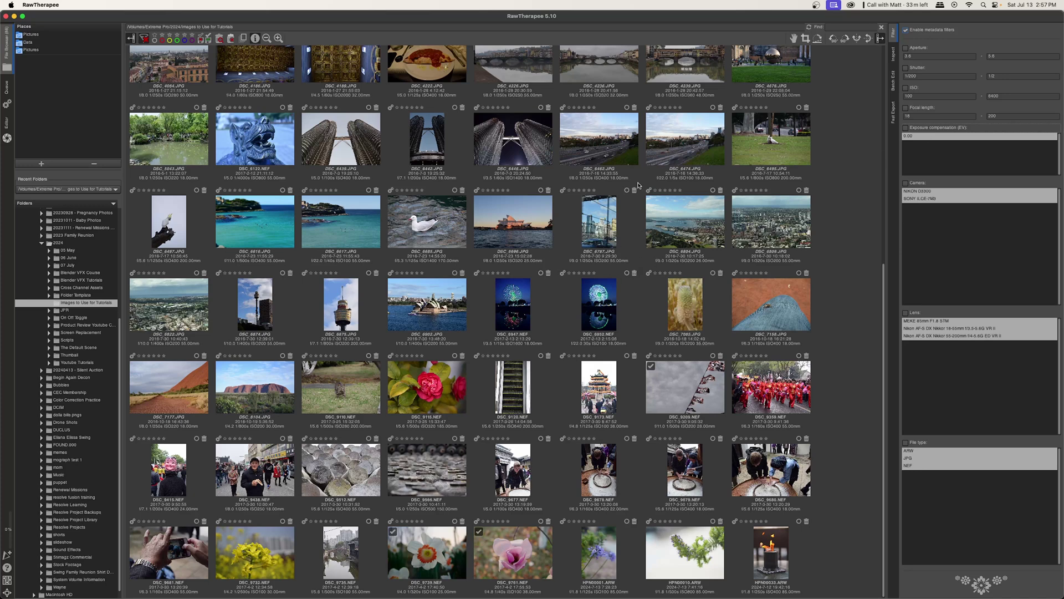
pyautogui.click(906, 128)
pyautogui.click(905, 129)
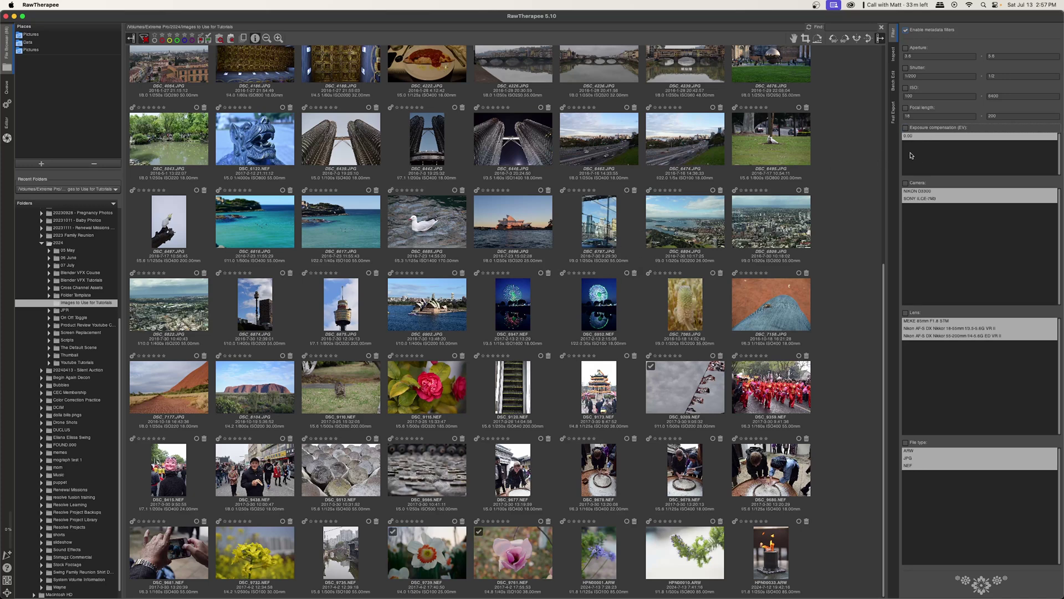
# Filter the images by camera, showing only Sony, only NIKON D3300 and both together, and turn the camera filter off.
pyautogui.click(905, 183)
pyautogui.click(923, 201)
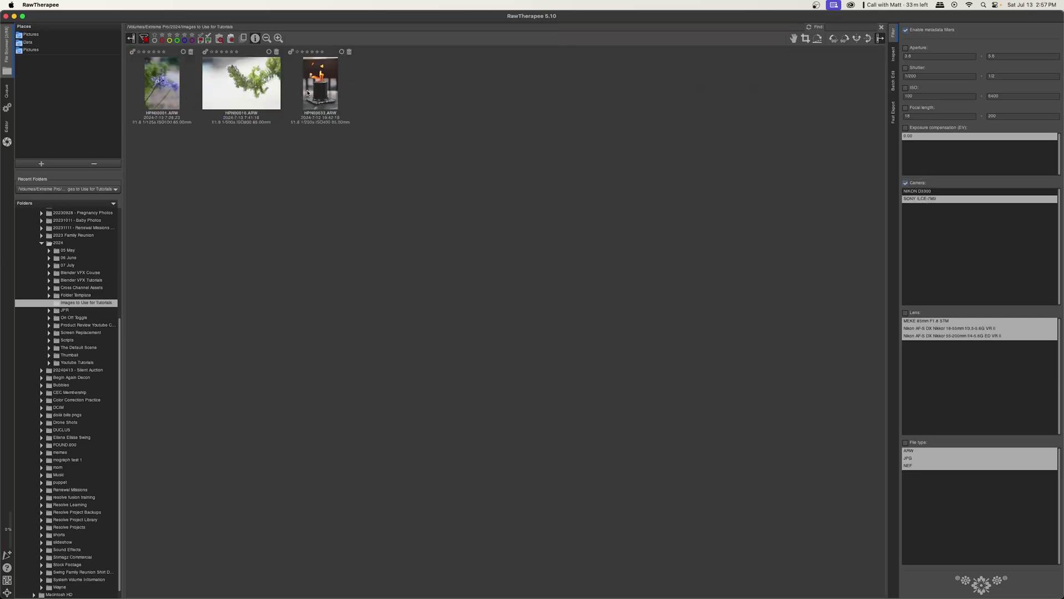
pyautogui.click(909, 193)
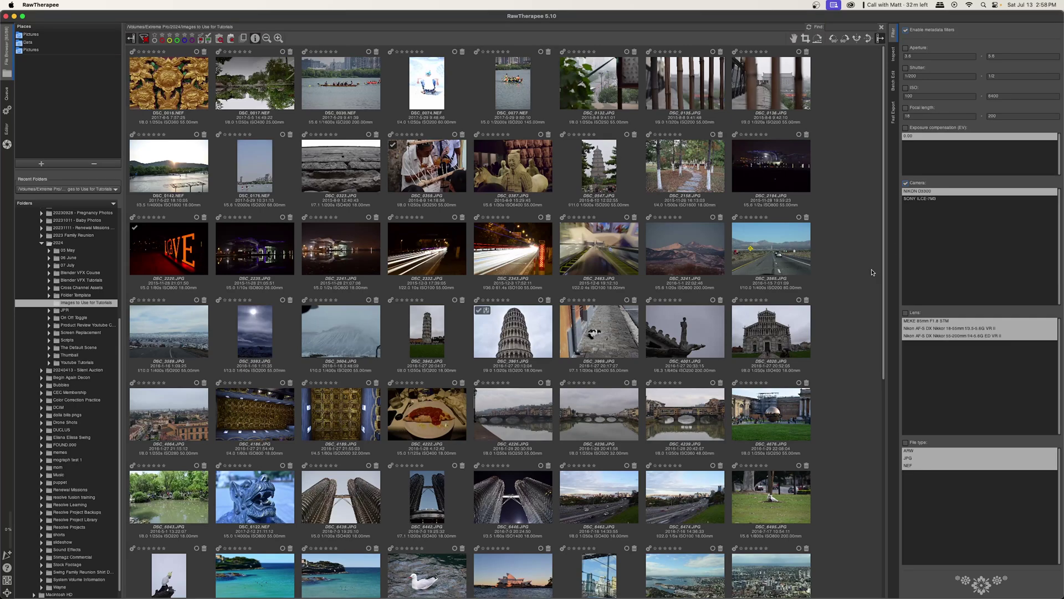
pyautogui.scroll(-5, 556, 282)
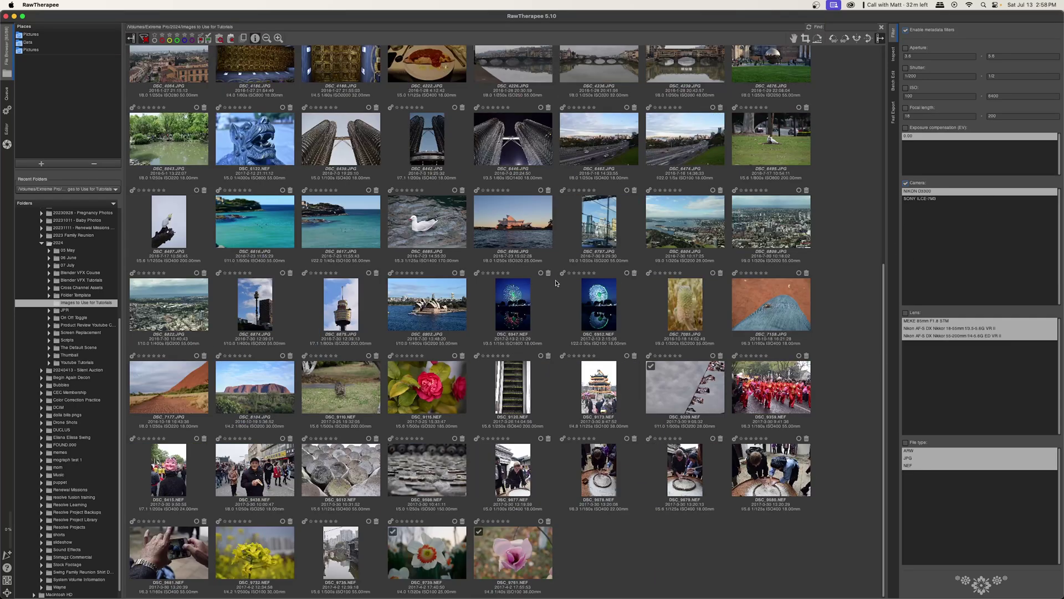
pyautogui.scroll(5, 556, 283)
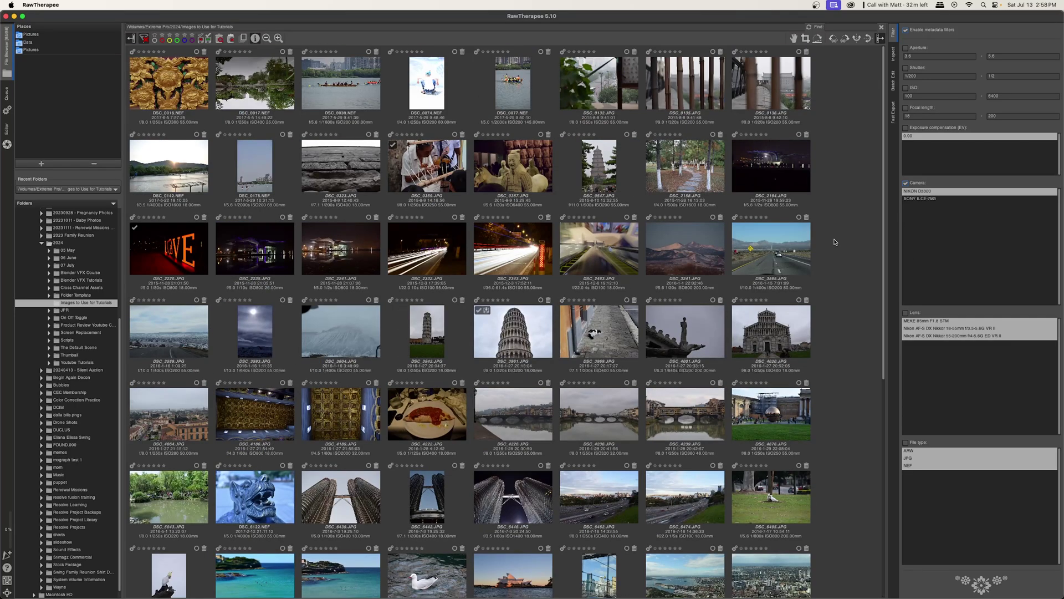
pyautogui.keyDown('super'); pyautogui.click(923, 200); pyautogui.keyUp('super')
pyautogui.scroll(-5, 715, 291)
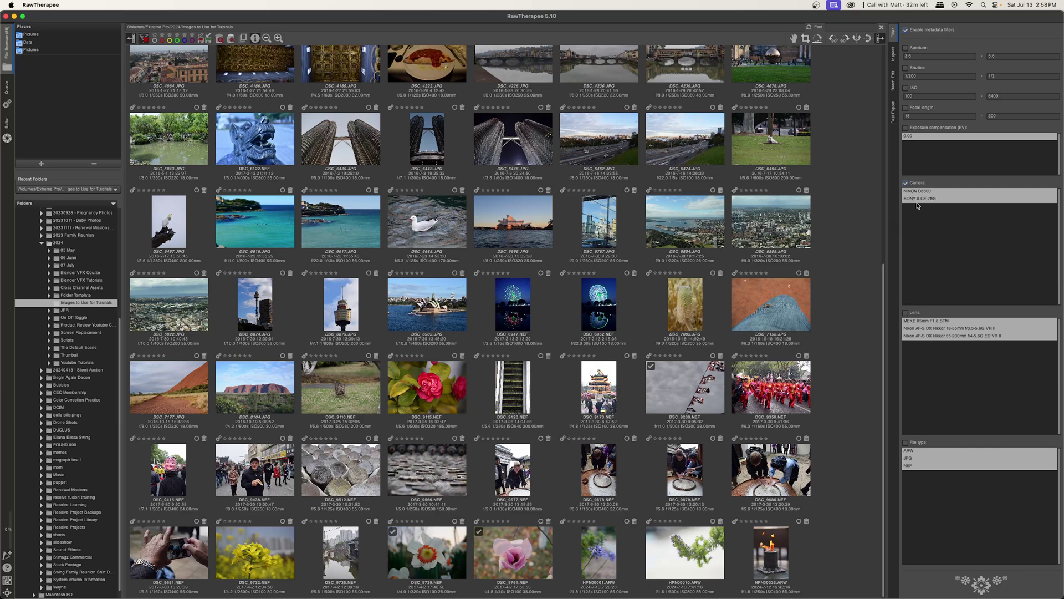
pyautogui.click(905, 183)
# Enable the lens filter and show the images of the MEKE 85mm, Nikkor 18-55mm and Nikkor 55-200mm lenses one at a time.
pyautogui.click(907, 321)
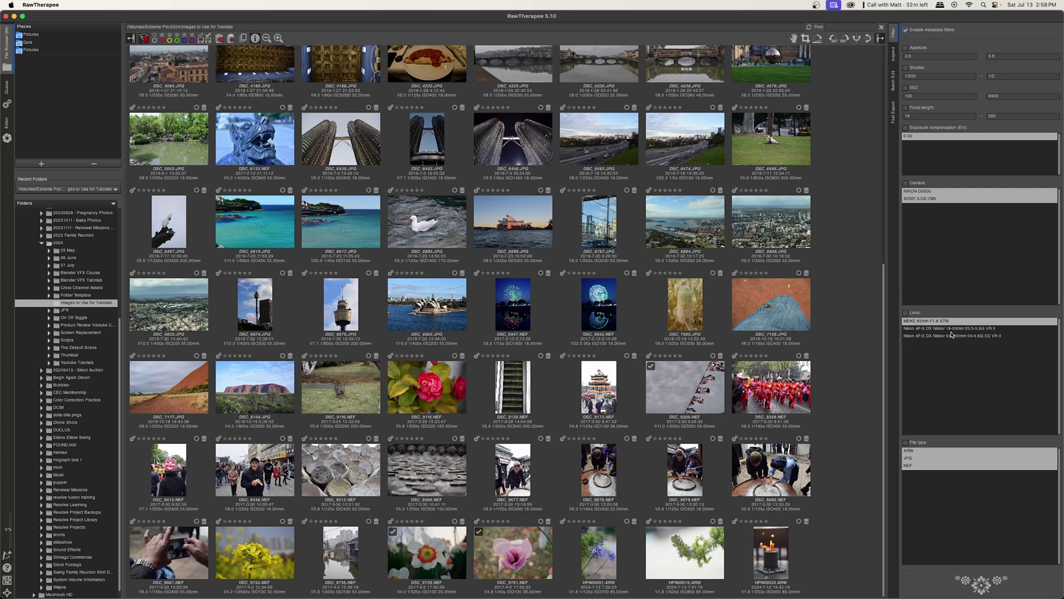
pyautogui.click(906, 313)
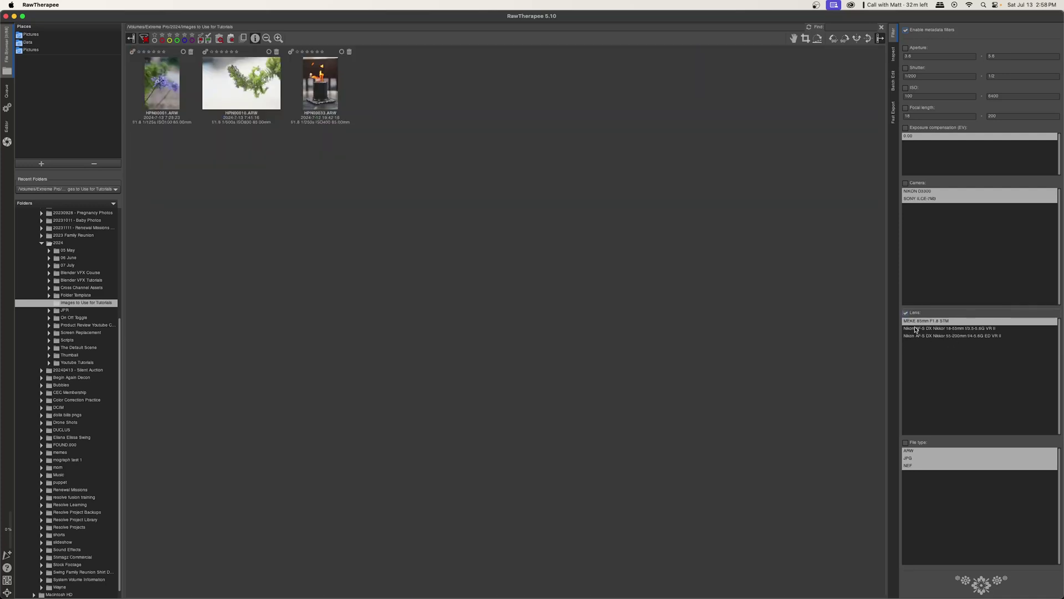
pyautogui.click(916, 330)
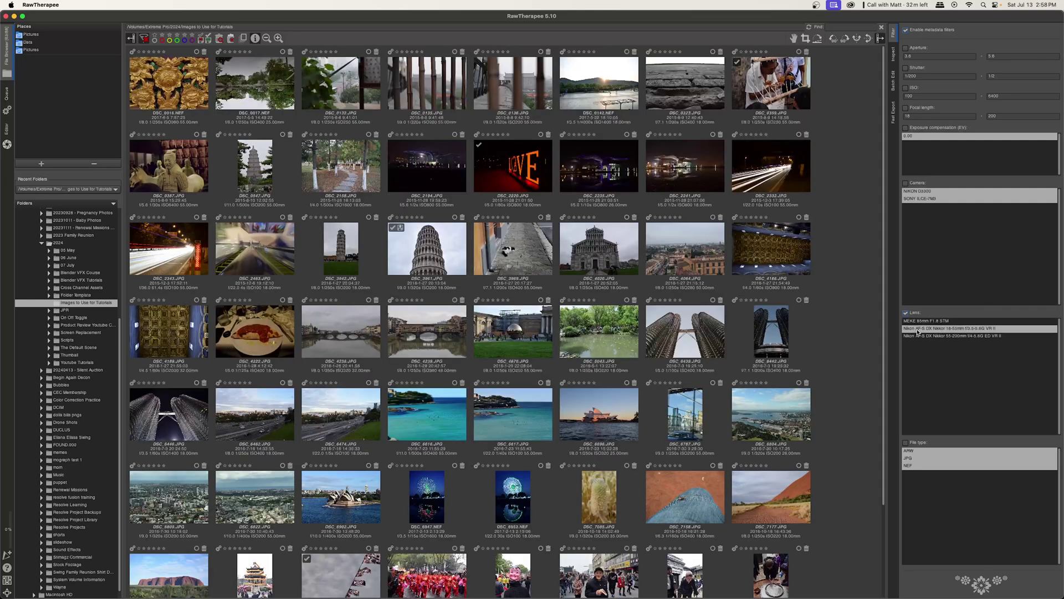
pyautogui.click(916, 334)
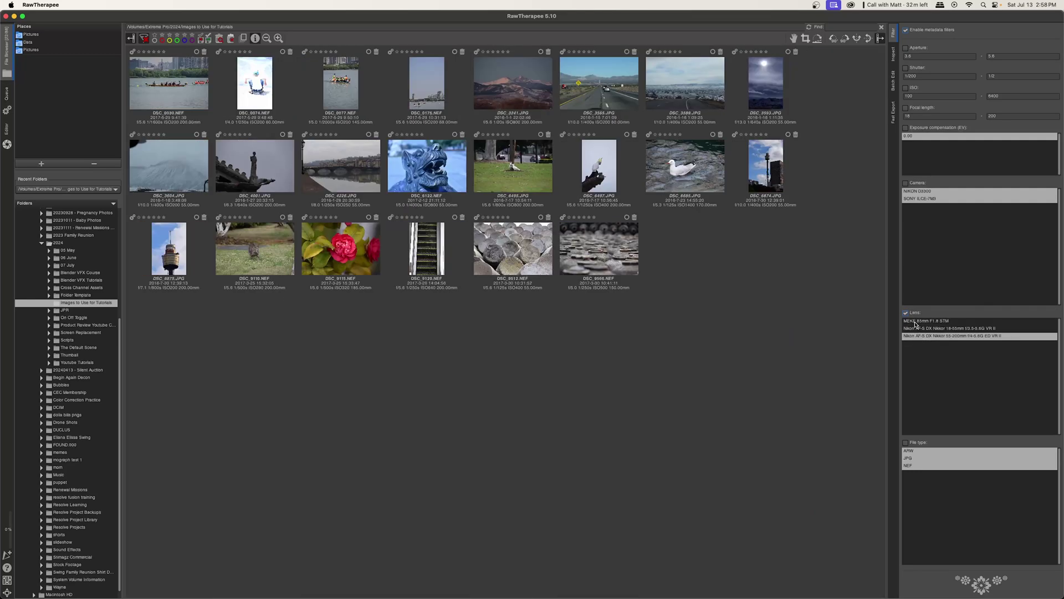
# Extend the lens filter selection to include all three lenses.
pyautogui.keyDown('super'); pyautogui.click(916, 322); pyautogui.keyUp('super')
pyautogui.click(921, 336)
pyautogui.keyDown('shift'); pyautogui.click(930, 324); pyautogui.keyUp('shift')
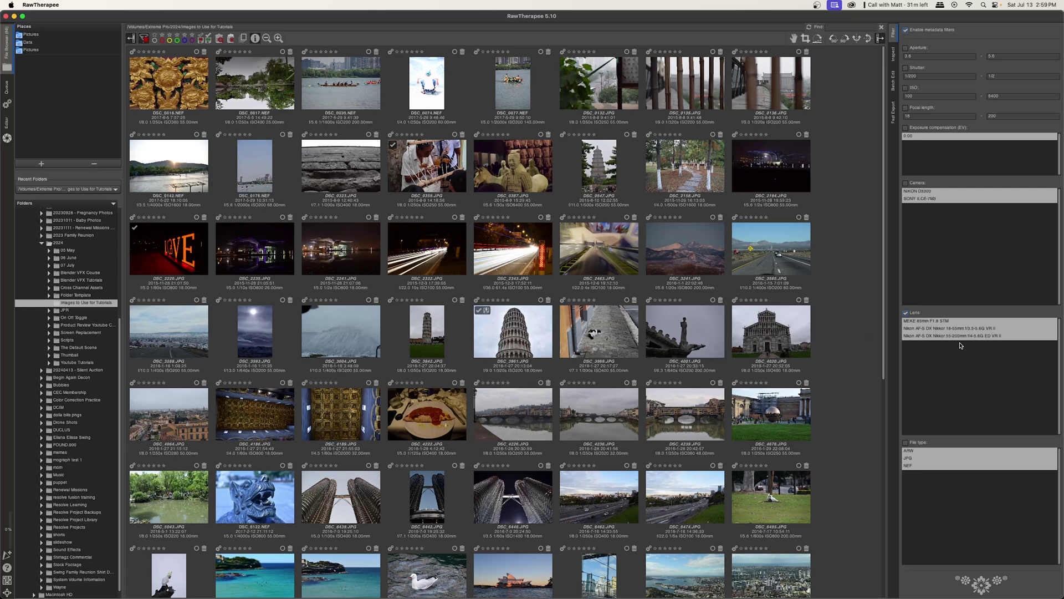
# Select only the Nikkor 55-200mm and MEKE 85mm lenses in the lens filter, and turn that filter off.
pyautogui.click(918, 336)
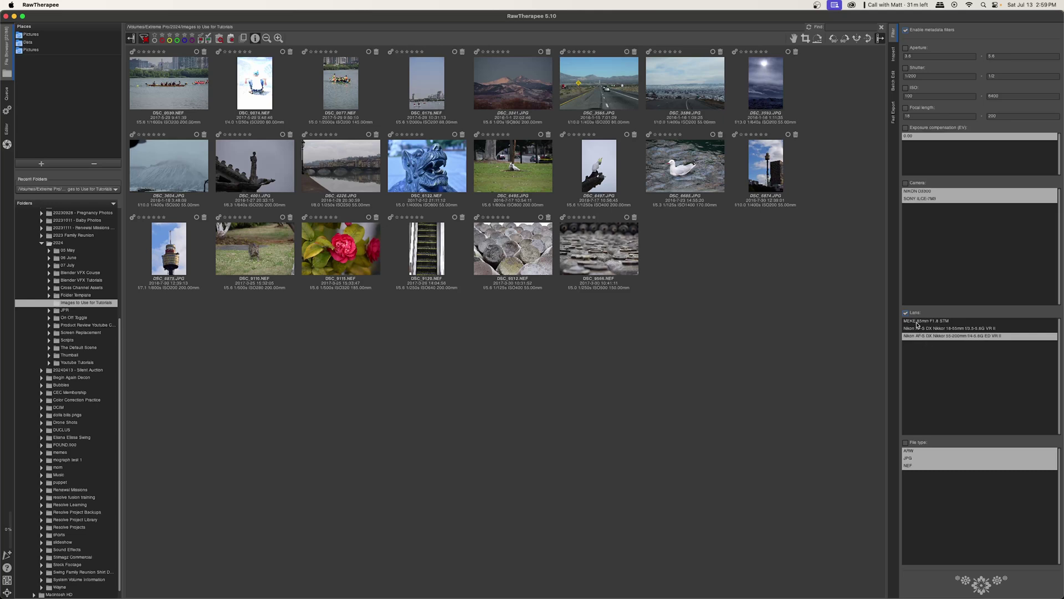
pyautogui.keyDown('super'); pyautogui.click(917, 321); pyautogui.keyUp('super')
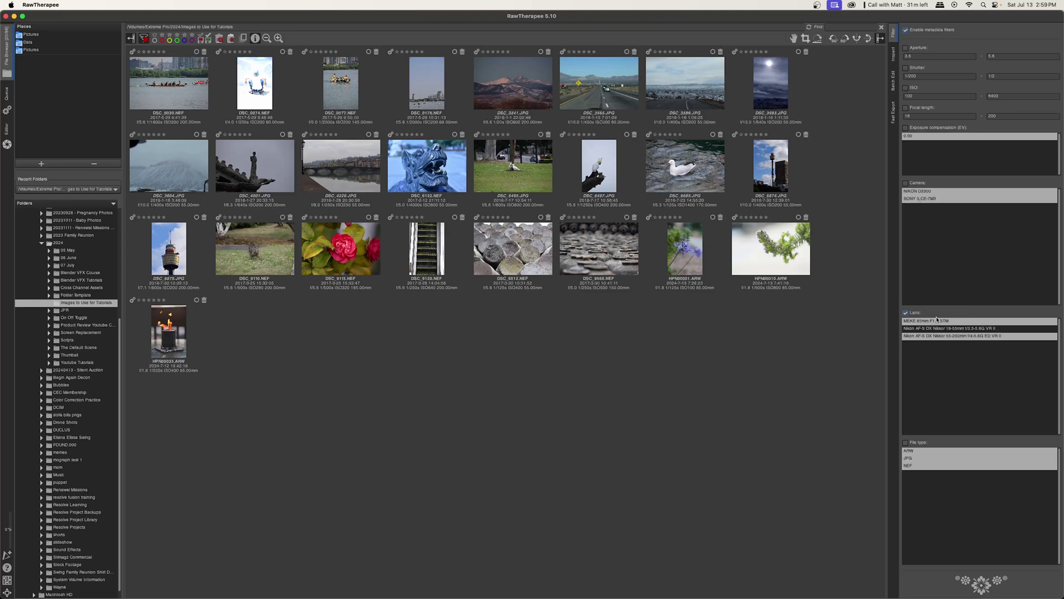
pyautogui.click(905, 313)
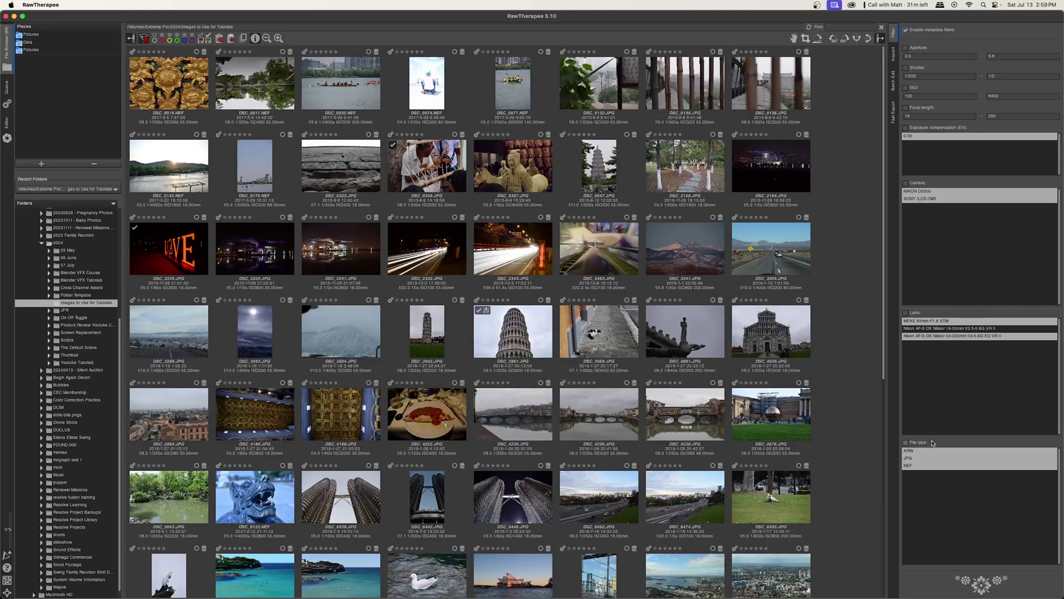
# Filter the images by file type, switching between ARW, JPG and NEF, and turn the filter off with ARW selected.
pyautogui.click(906, 442)
pyautogui.click(916, 451)
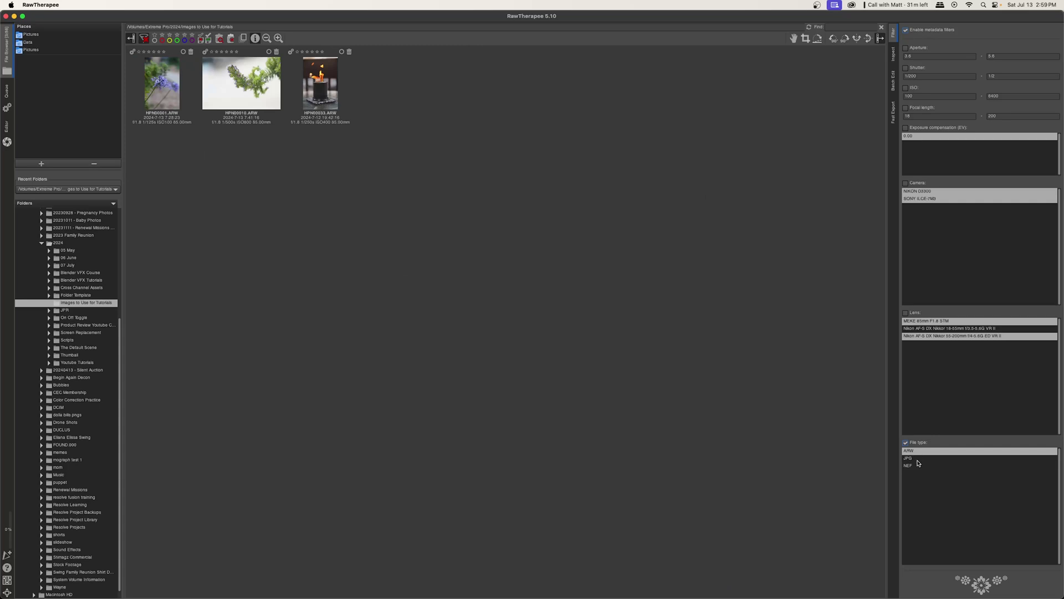
pyautogui.click(915, 458)
pyautogui.click(916, 466)
pyautogui.click(916, 458)
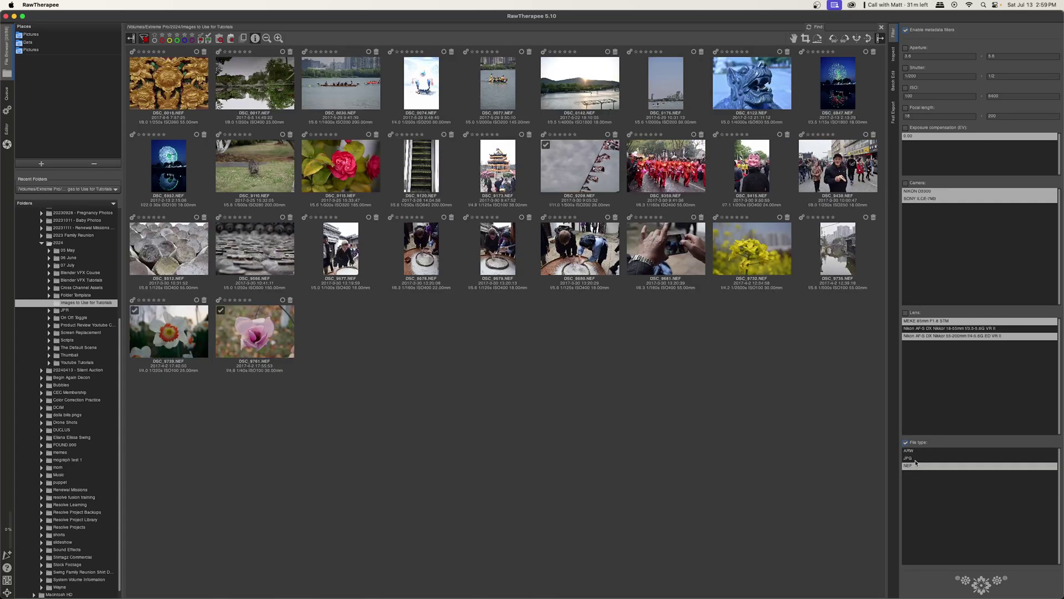
pyautogui.click(913, 451)
pyautogui.click(914, 458)
pyautogui.click(914, 466)
pyautogui.click(913, 459)
pyautogui.click(913, 450)
pyautogui.click(906, 443)
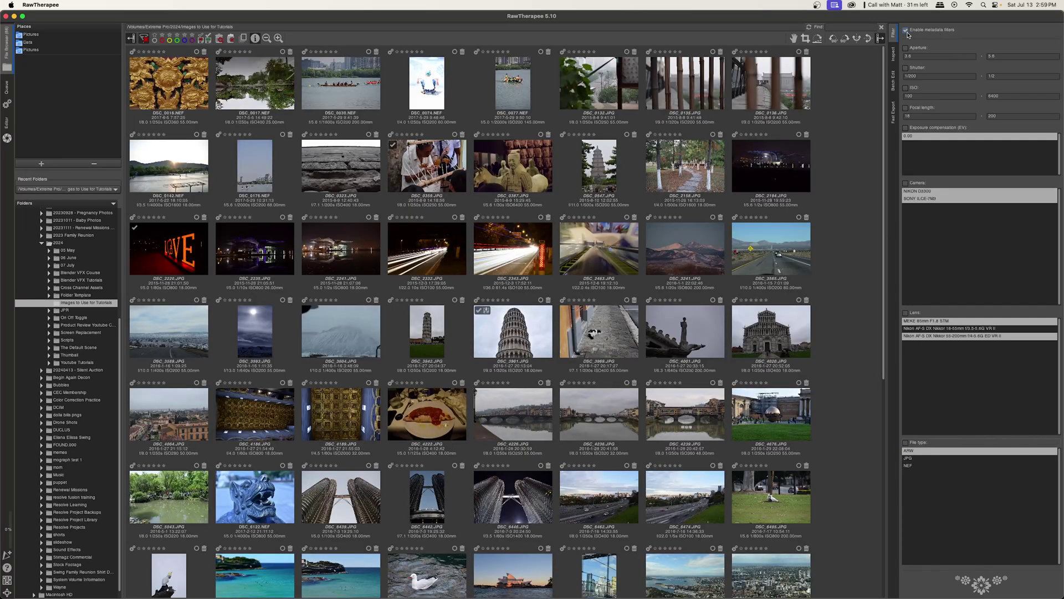
# Re-enable the lens filter and toggle the metadata filters on and off to compare the results, leaving them disabled.
pyautogui.click(913, 315)
pyautogui.click(907, 31)
pyautogui.click(906, 31)
pyautogui.click(906, 30)
pyautogui.click(906, 30)
pyautogui.click(906, 30)
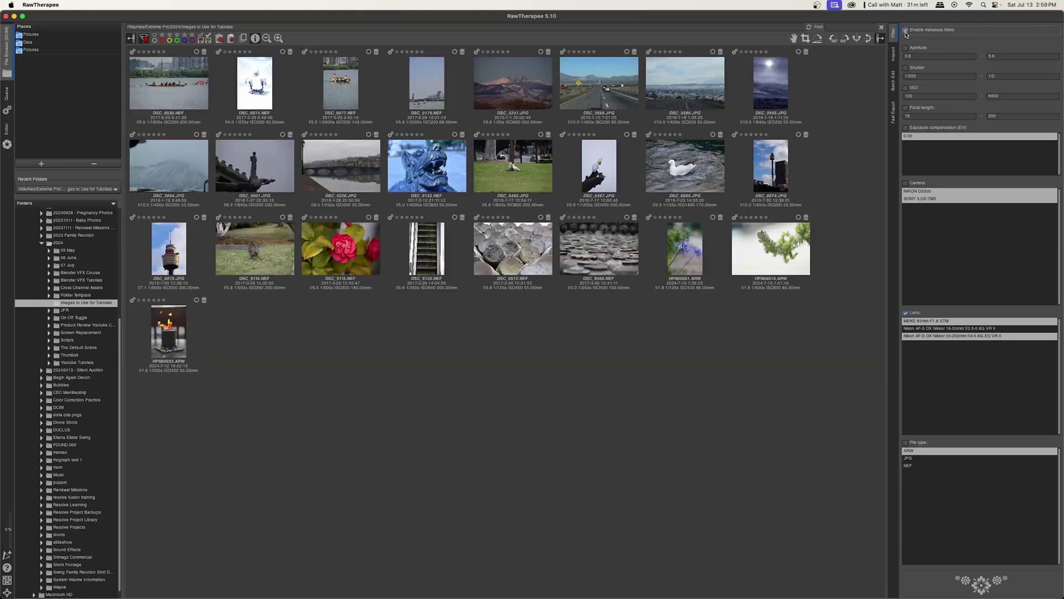
pyautogui.click(906, 31)
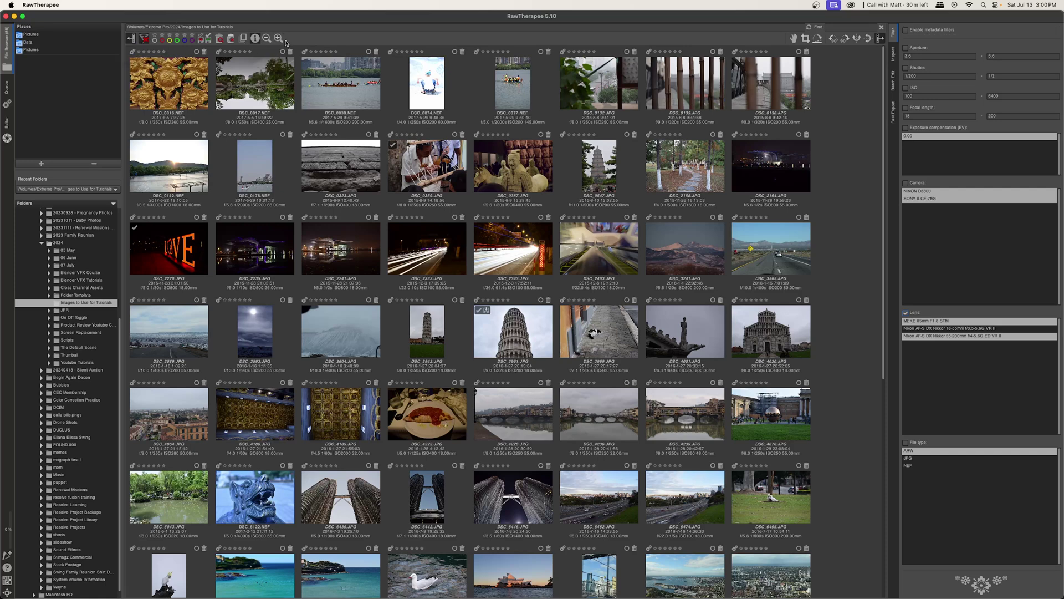
# Clear the image browser's filters and try the option to show only original images.
pyautogui.click(144, 39)
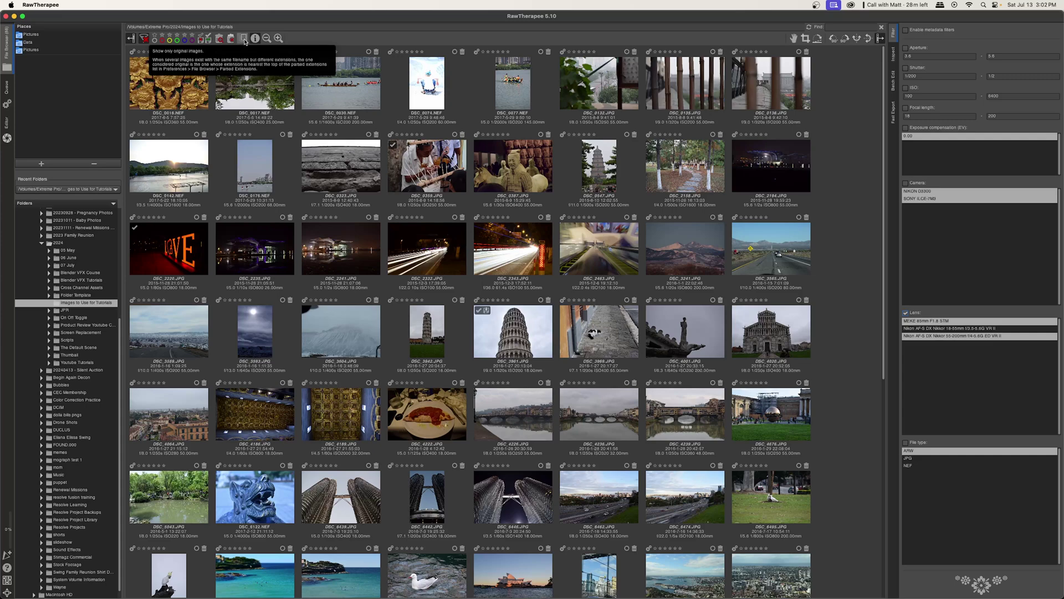
pyautogui.click(244, 39)
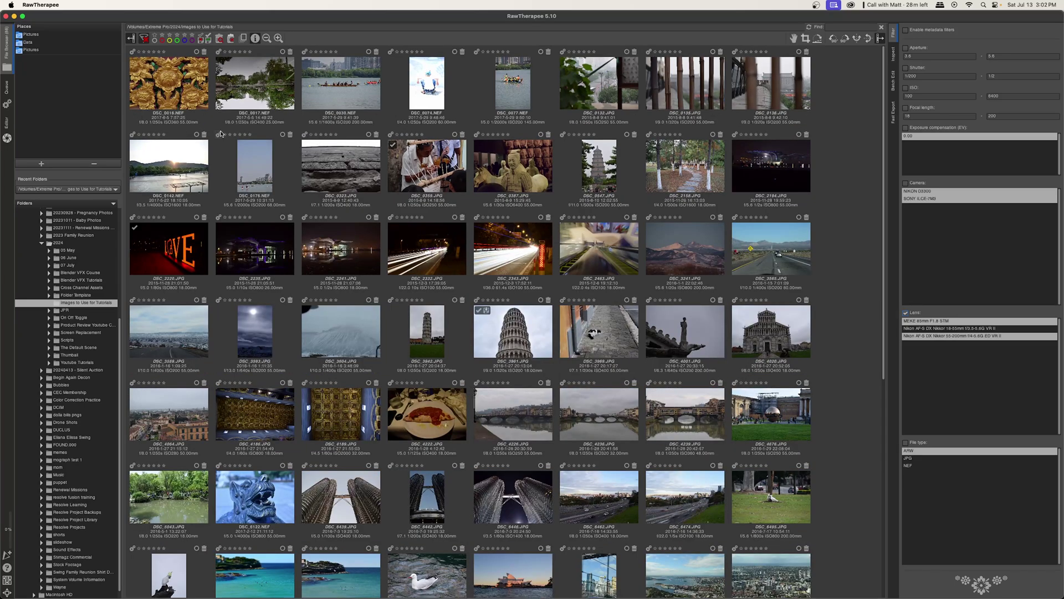
# Adjust the thumbnail size up and down until six images fit across each row.
pyautogui.click(280, 39)
pyautogui.click(281, 40)
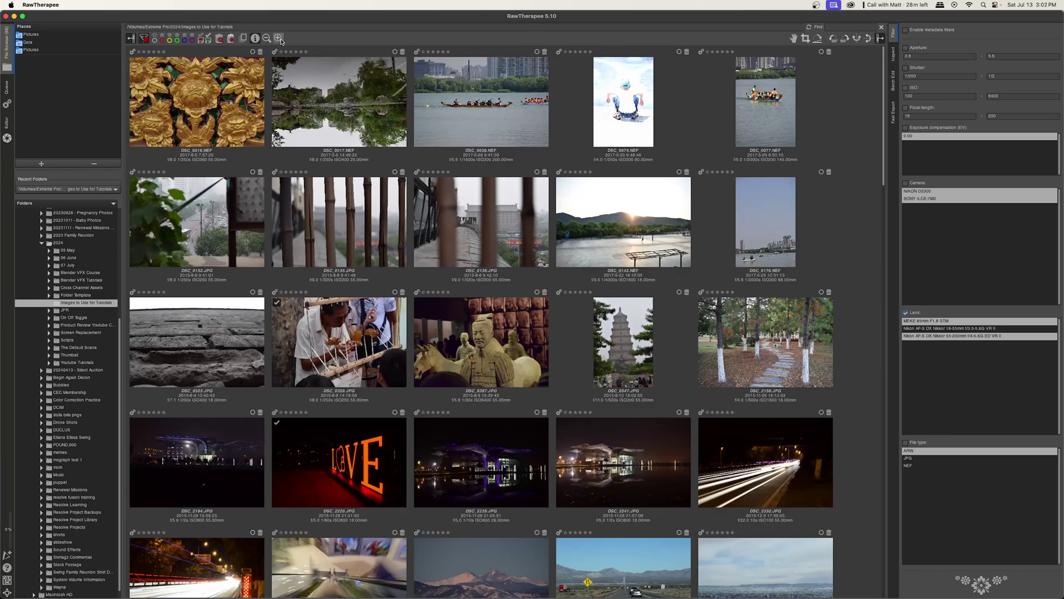
pyautogui.press('-')
pyautogui.press('-')
pyautogui.press('-')
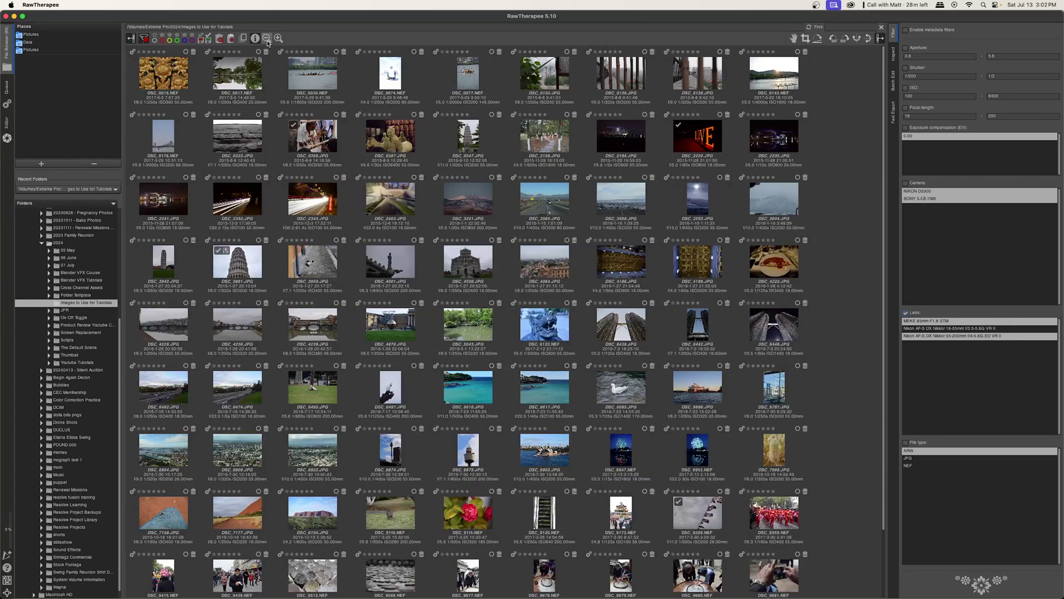
pyautogui.click(280, 40)
pyautogui.click(280, 39)
pyautogui.click(280, 40)
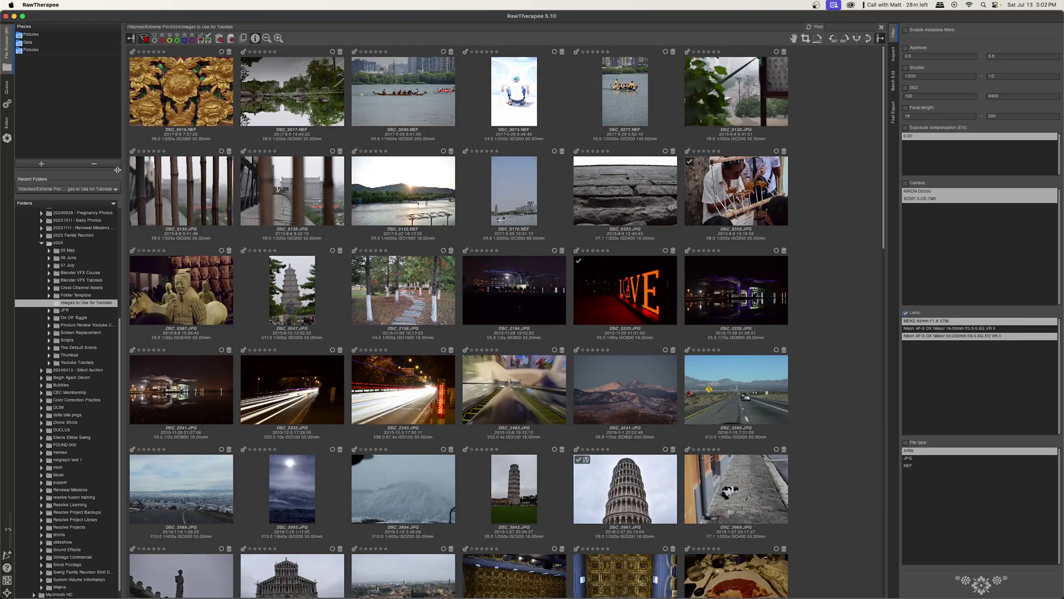
# Rate the gold carved flowers image two stars and the dragon boat image DSC_0030.NEF four stars.
pyautogui.click(147, 60)
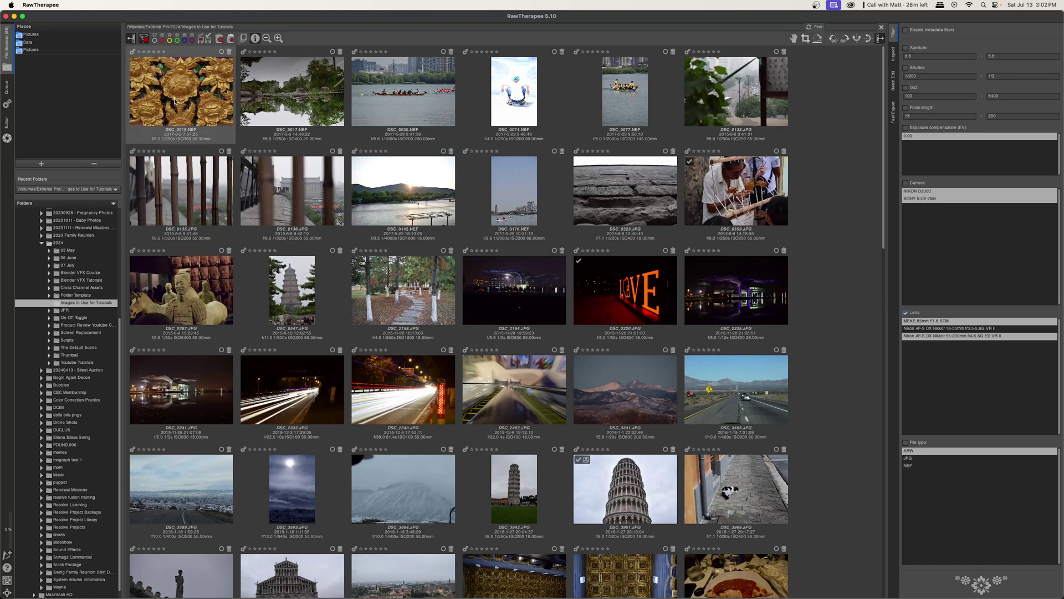
pyautogui.click(148, 51)
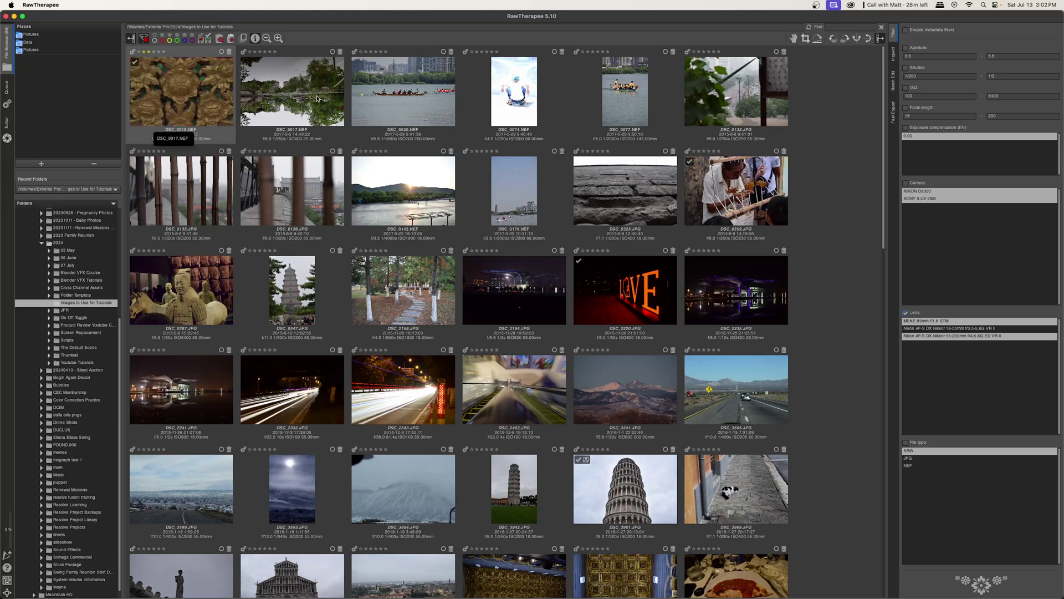
pyautogui.click(381, 52)
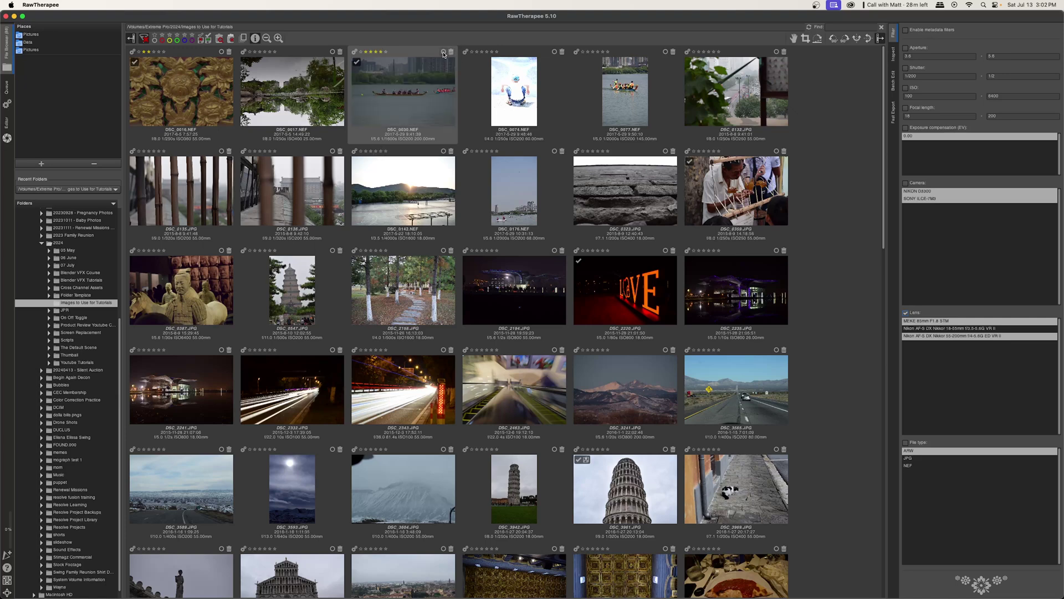
# Label the LOVE sign image red and the neighbouring night image DSC_2235.JPG green.
pyautogui.click(547, 66)
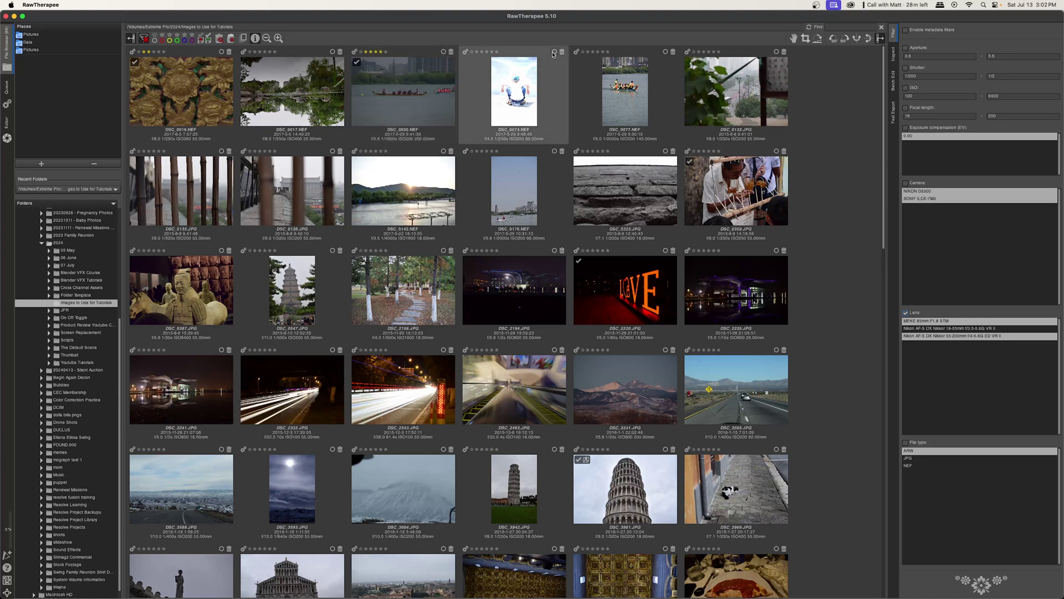
pyautogui.click(603, 70)
pyautogui.click(623, 332)
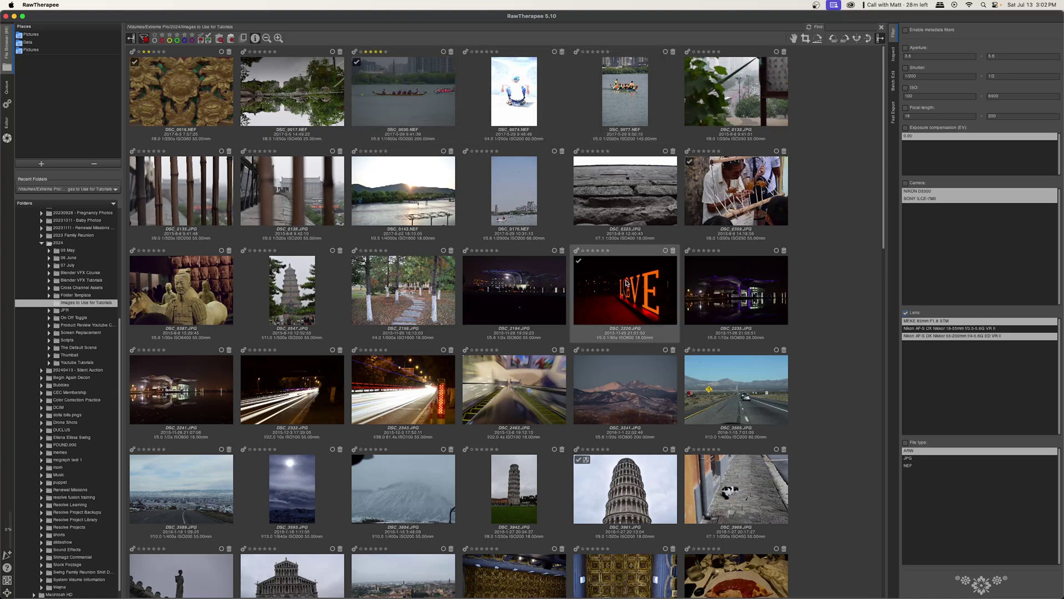
pyautogui.click(665, 252)
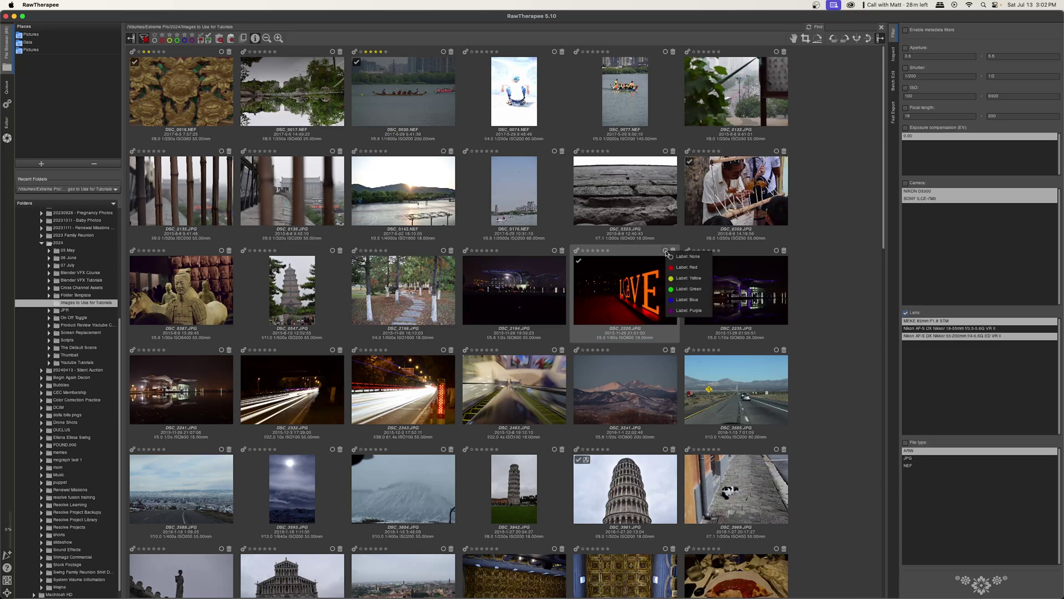
pyautogui.click(687, 269)
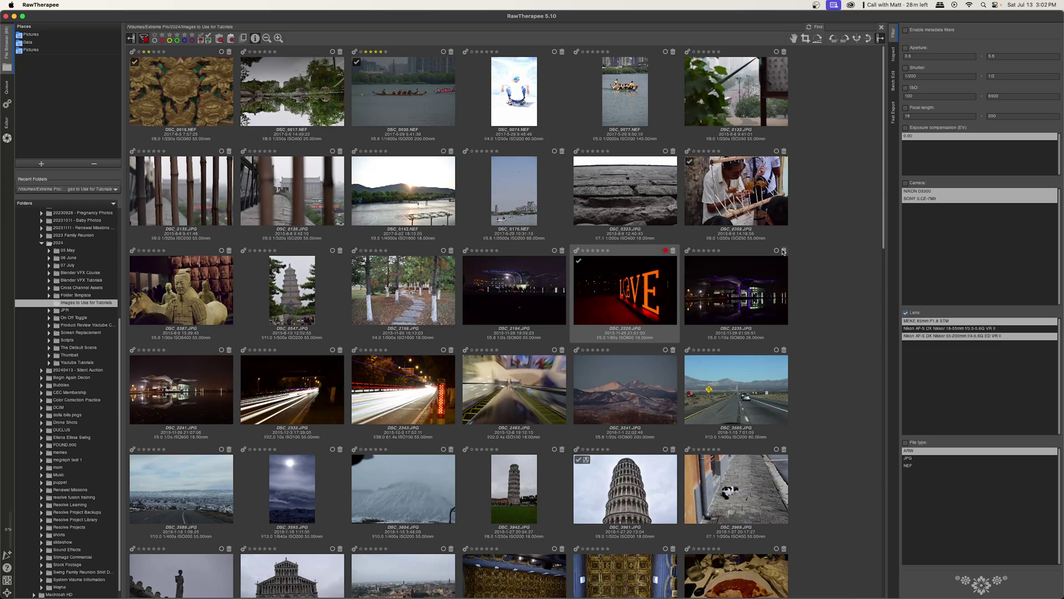
pyautogui.click(777, 251)
pyautogui.click(797, 291)
# Move the images DSC_0136.JPG and DSC_0176.NEF to the trash.
pyautogui.click(515, 288)
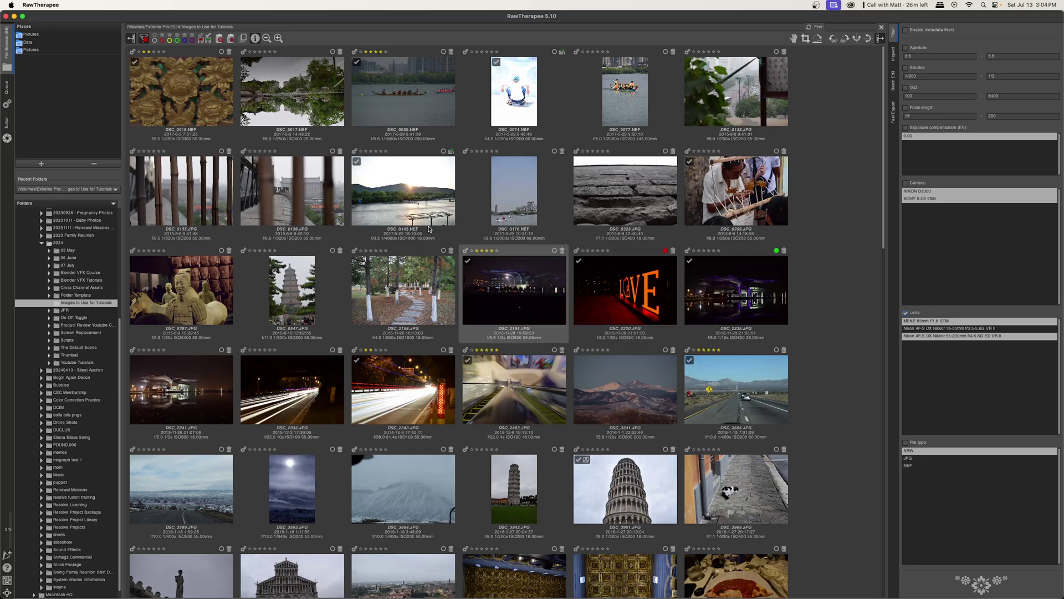
pyautogui.click(340, 153)
pyautogui.click(562, 151)
# Open the terracotta warrior image DSC_0387.JPG for editing and apply Auto Levels to its exposure.
pyautogui.doubleClick(200, 301)
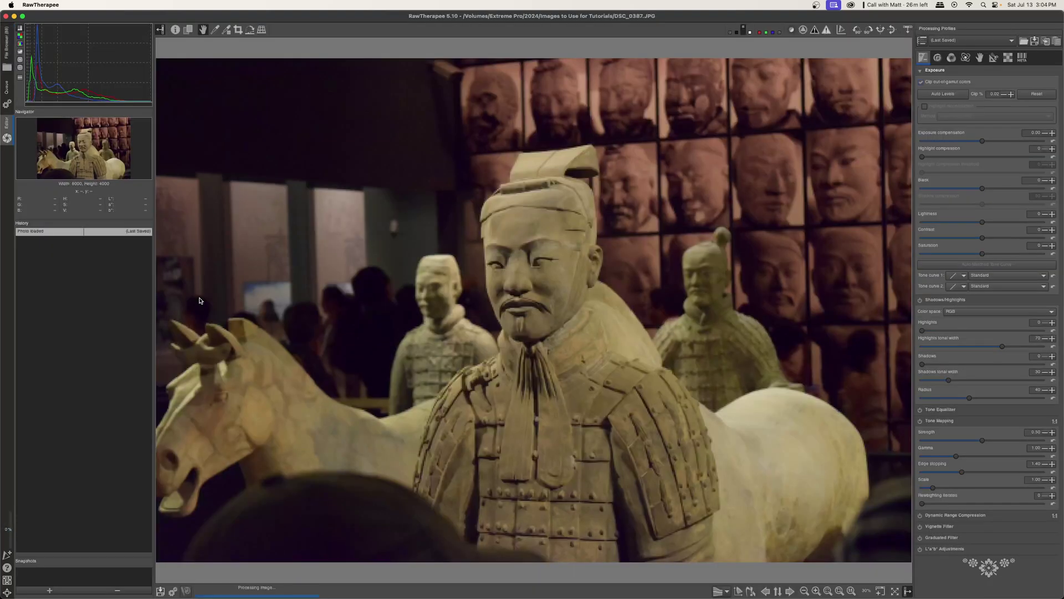
pyautogui.click(942, 95)
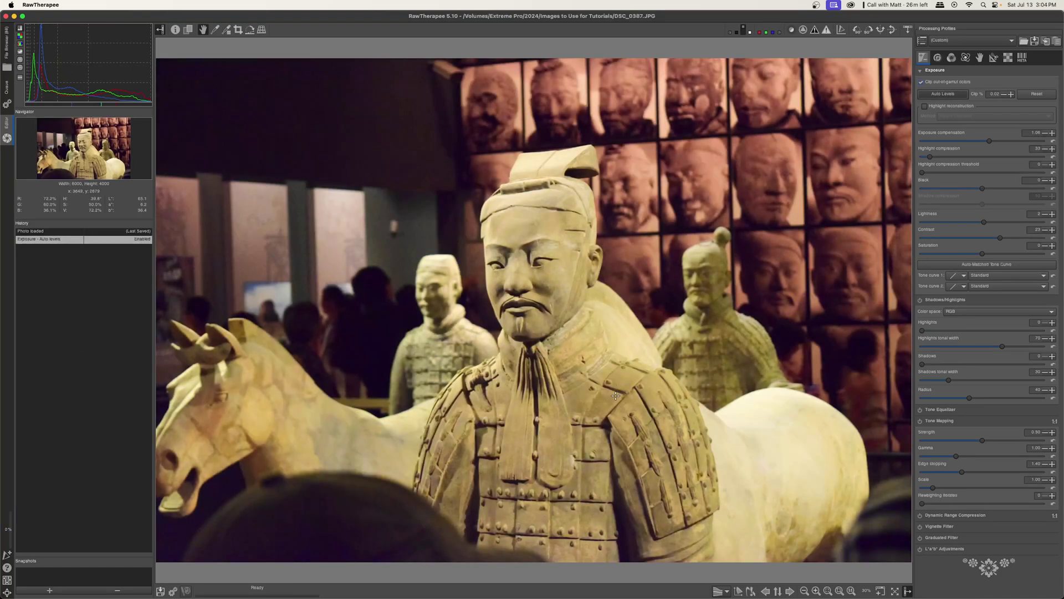
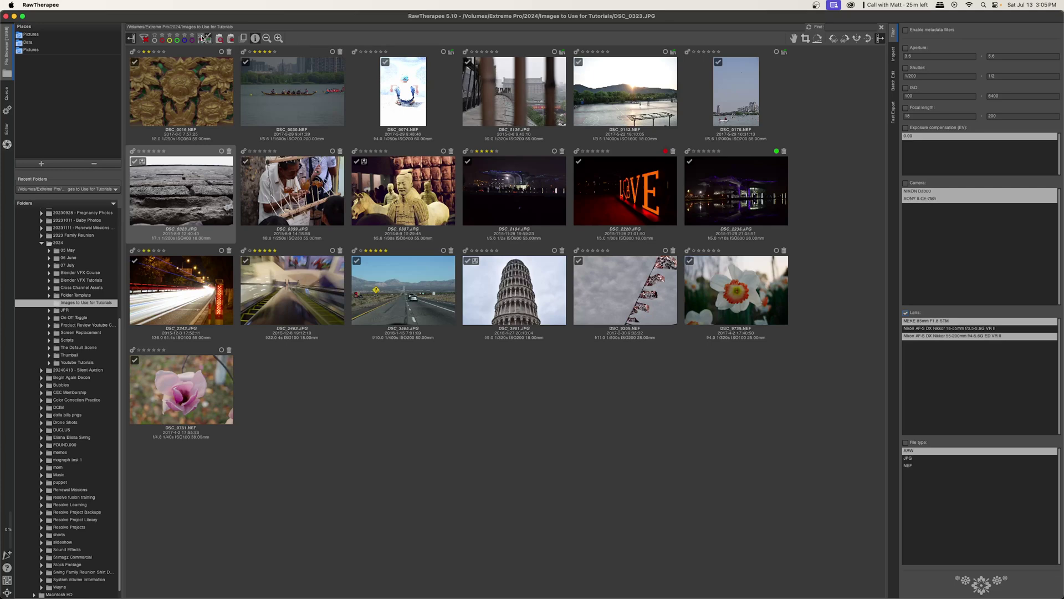
# Filter the browser to show the unedited images, the recently saved ones, and those not recently saved in turn.
pyautogui.click(203, 38)
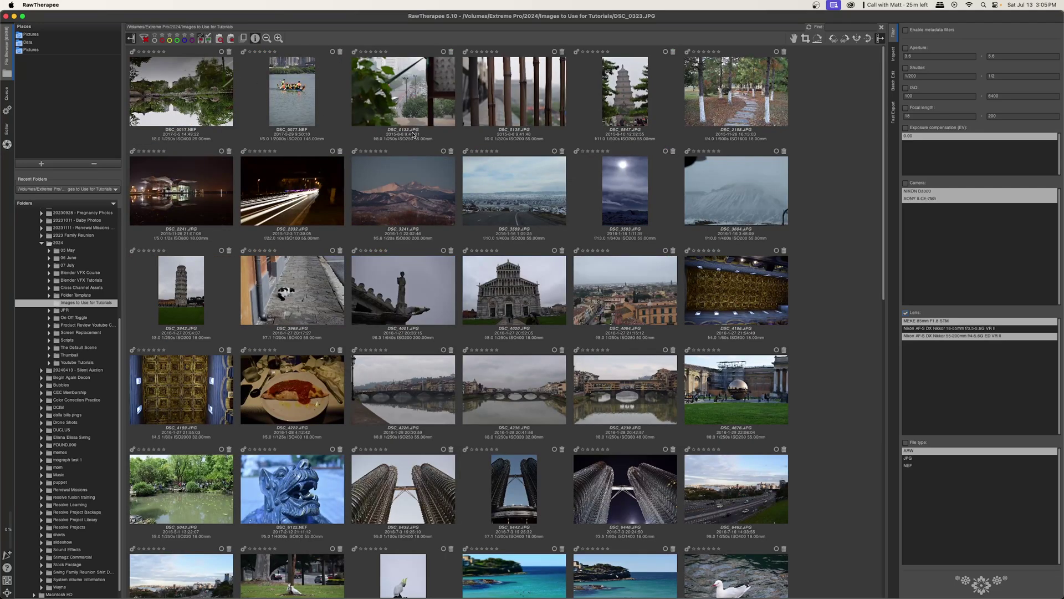
pyautogui.click(208, 41)
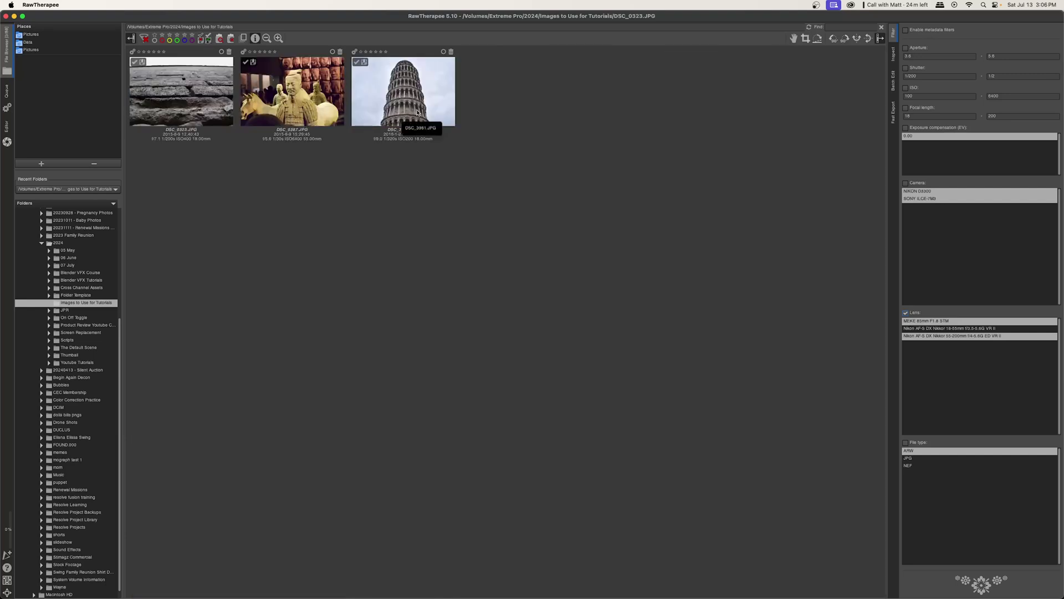
pyautogui.click(201, 41)
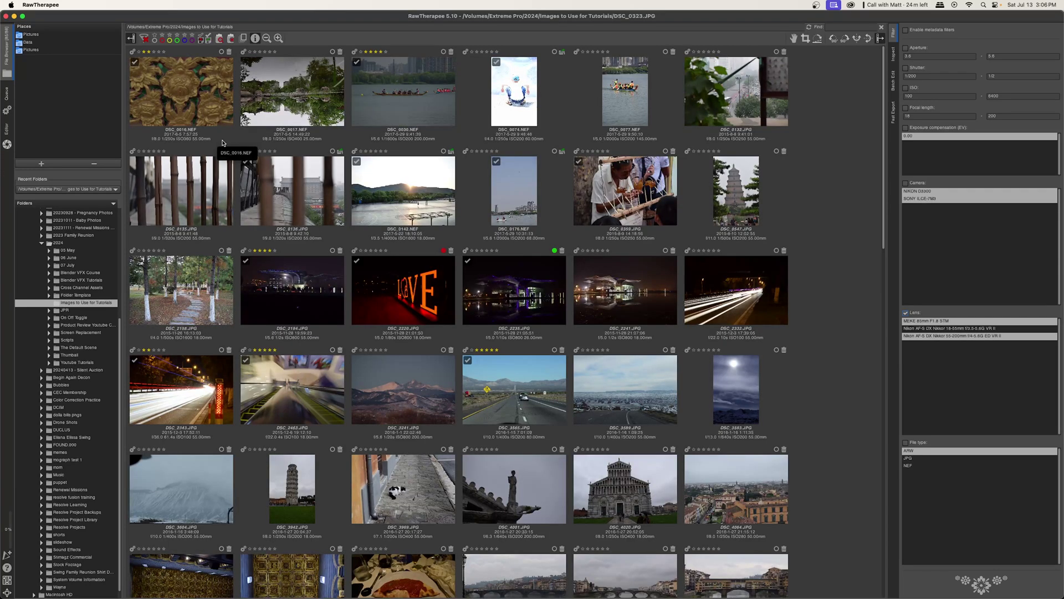
# Show only the images in the trash, and switch to those outside the trash.
pyautogui.click(220, 39)
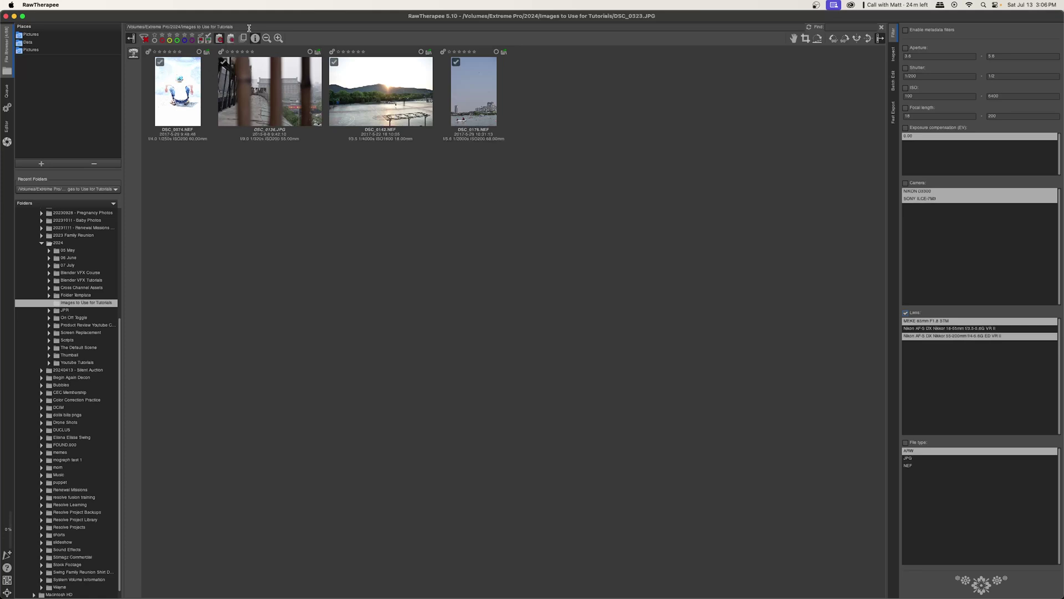
pyautogui.click(231, 38)
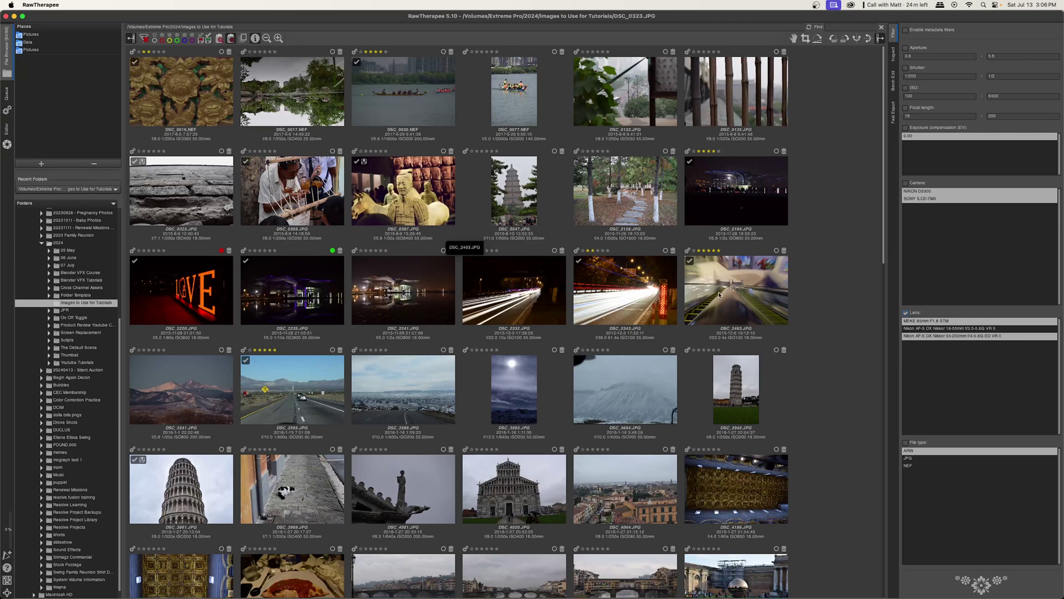
pyautogui.click(209, 44)
pyautogui.click(209, 44)
# Filter the images by colour label, trying the labels from red through blue and finishing on green.
pyautogui.click(162, 42)
pyautogui.click(172, 42)
pyautogui.click(176, 42)
pyautogui.click(184, 42)
pyautogui.click(180, 43)
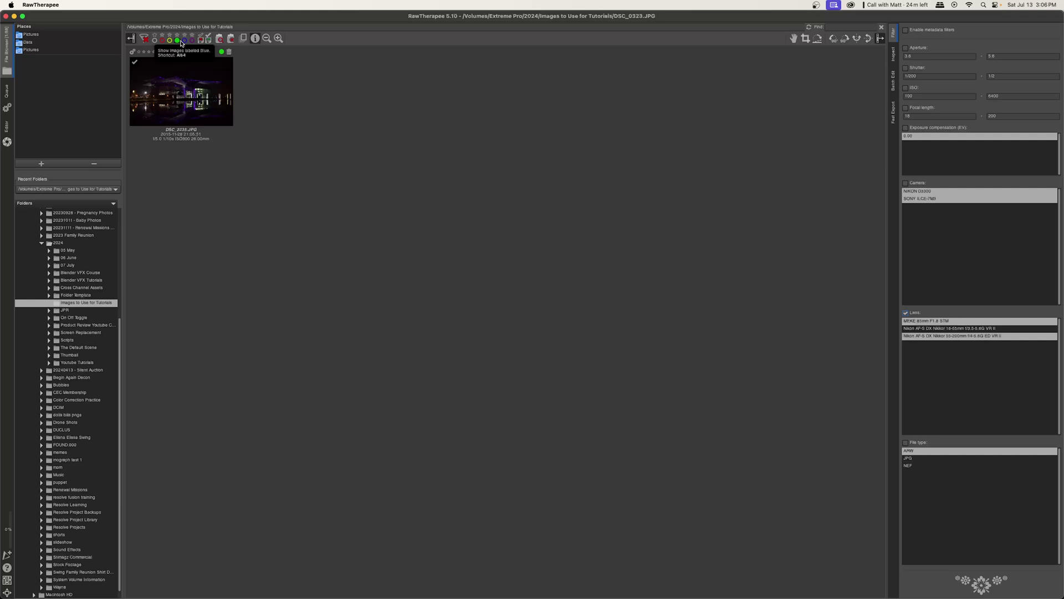
# Filter the images by star rating, trying two, three and five stars, and clear all filters.
pyautogui.click(170, 40)
pyautogui.click(180, 39)
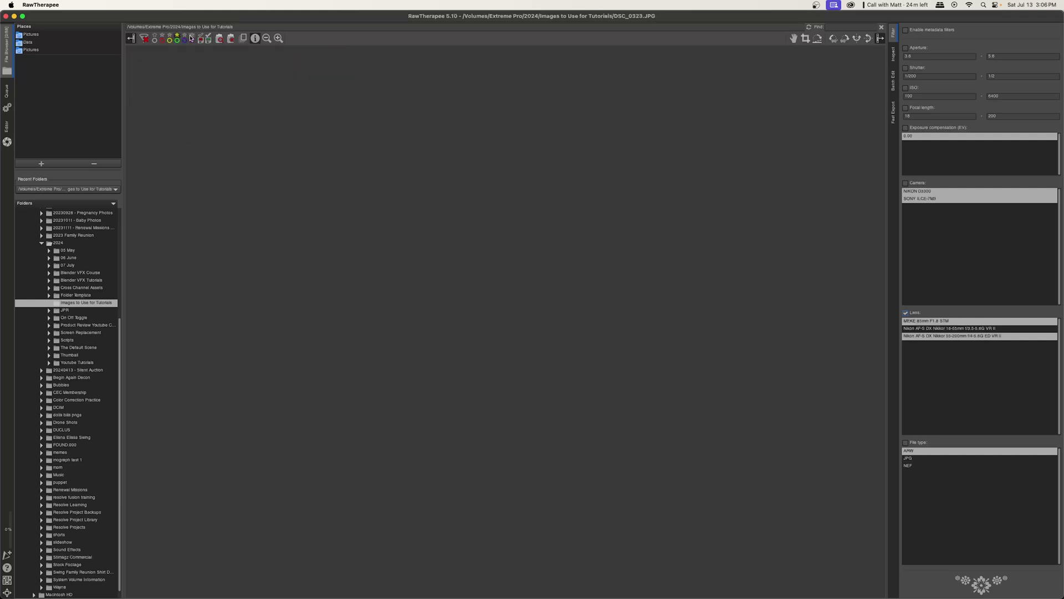
pyautogui.click(187, 41)
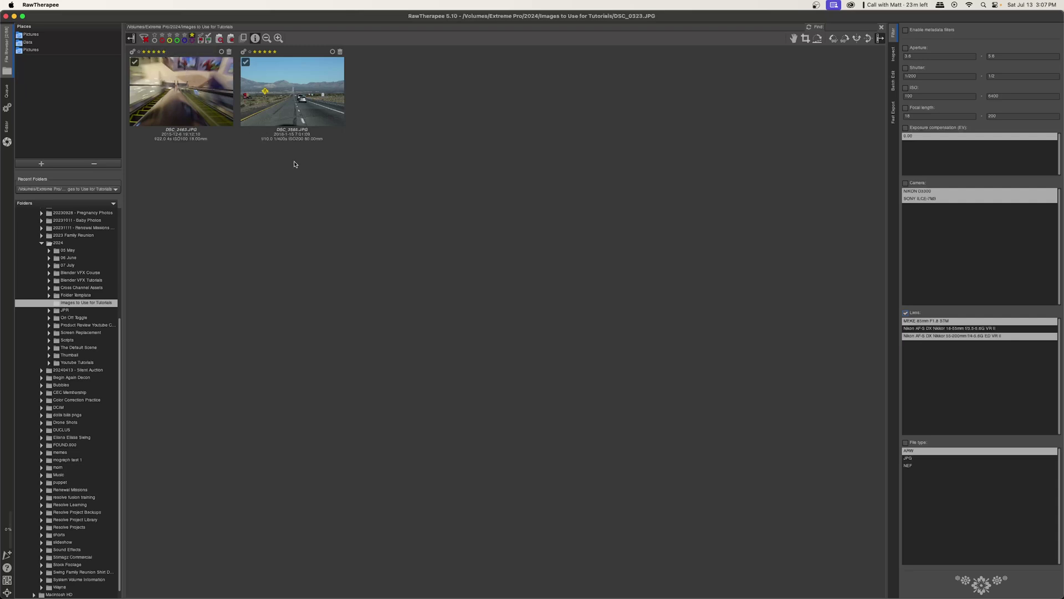
pyautogui.click(147, 43)
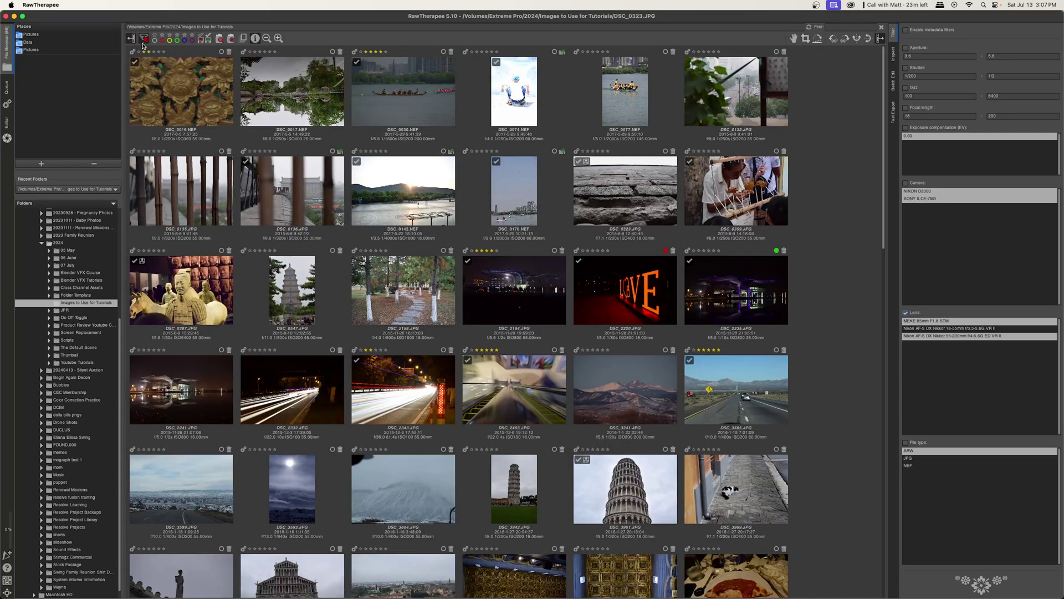